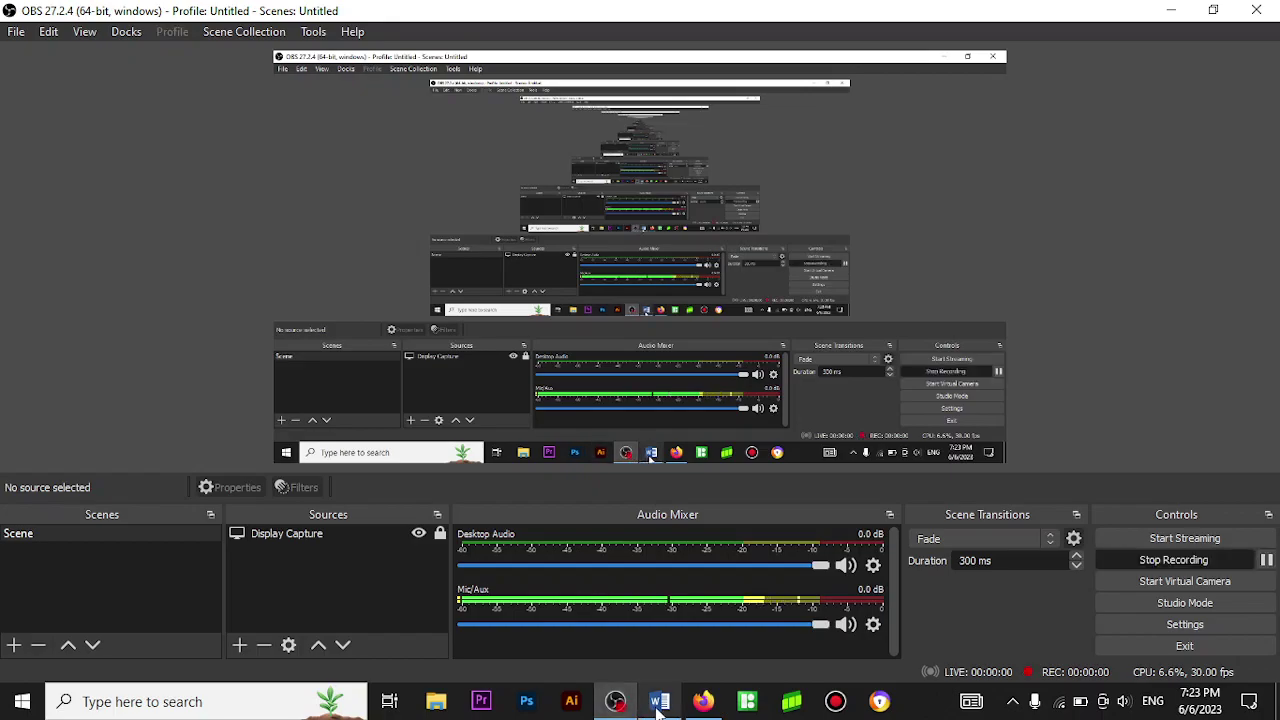
Bring the Word document with the Somali digital-marketing paragraph to the front
{"action": "left_click", "coordinate": [659, 704]}
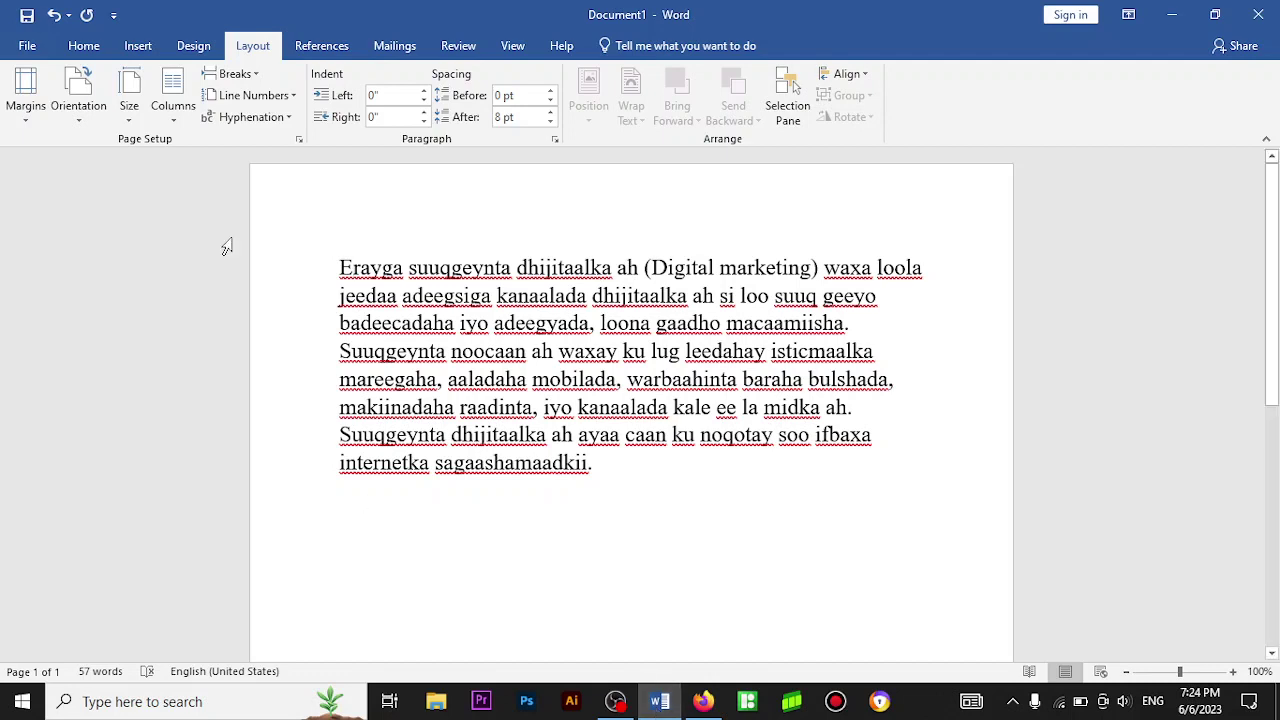
Select all the text and apply the Basic (Elegant) style set, then another built-in set
{"action": "left_click", "coordinate": [134, 47]}
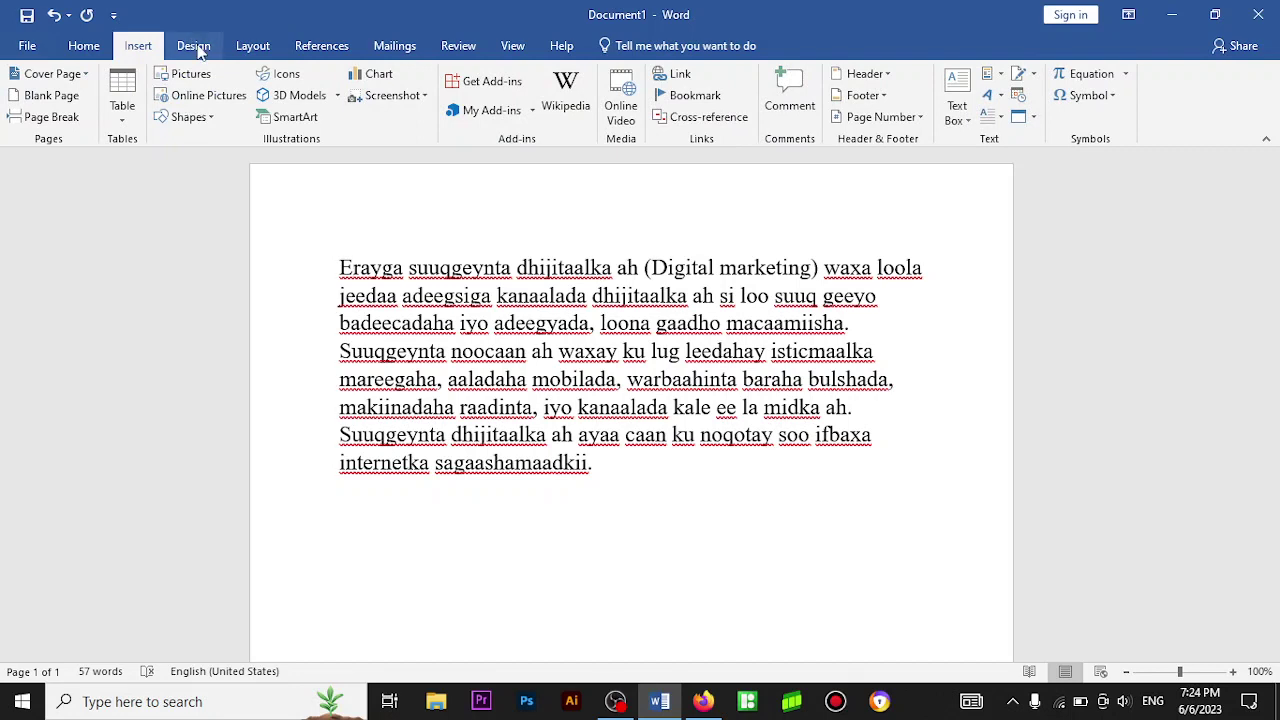
{"action": "left_click", "coordinate": [195, 47]}
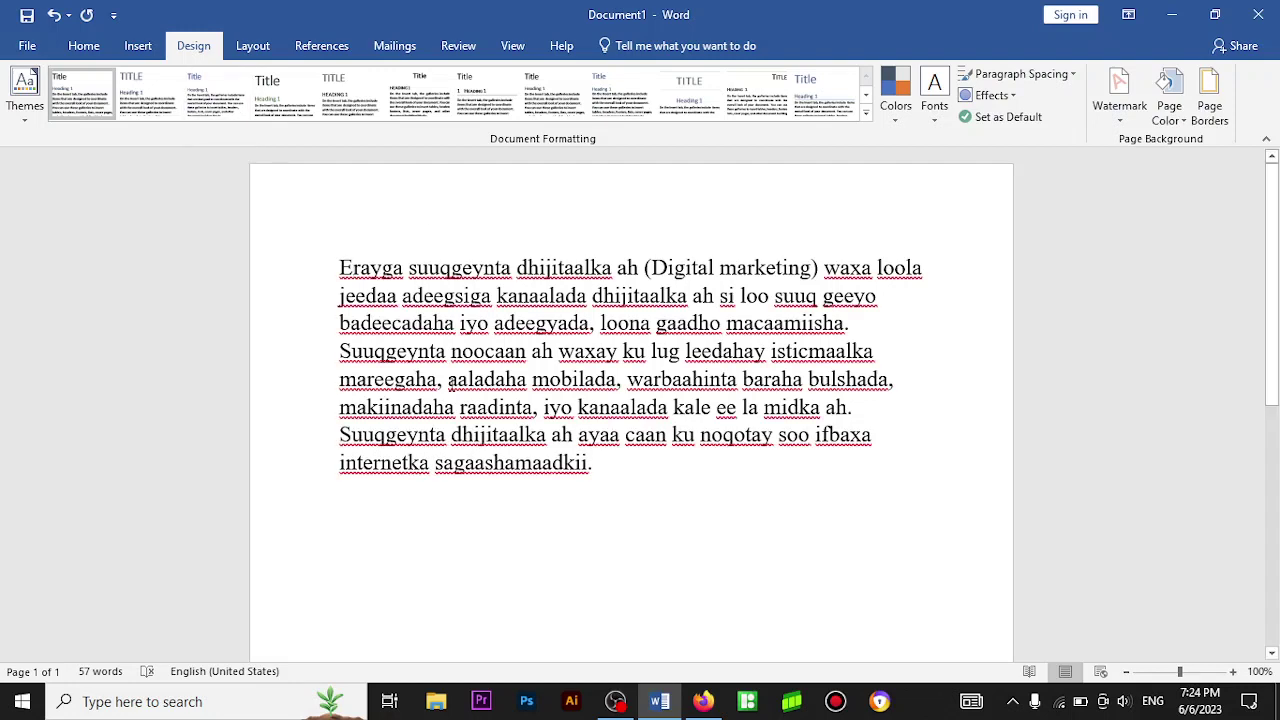
{"action": "key", "text": "ctrl+a"}
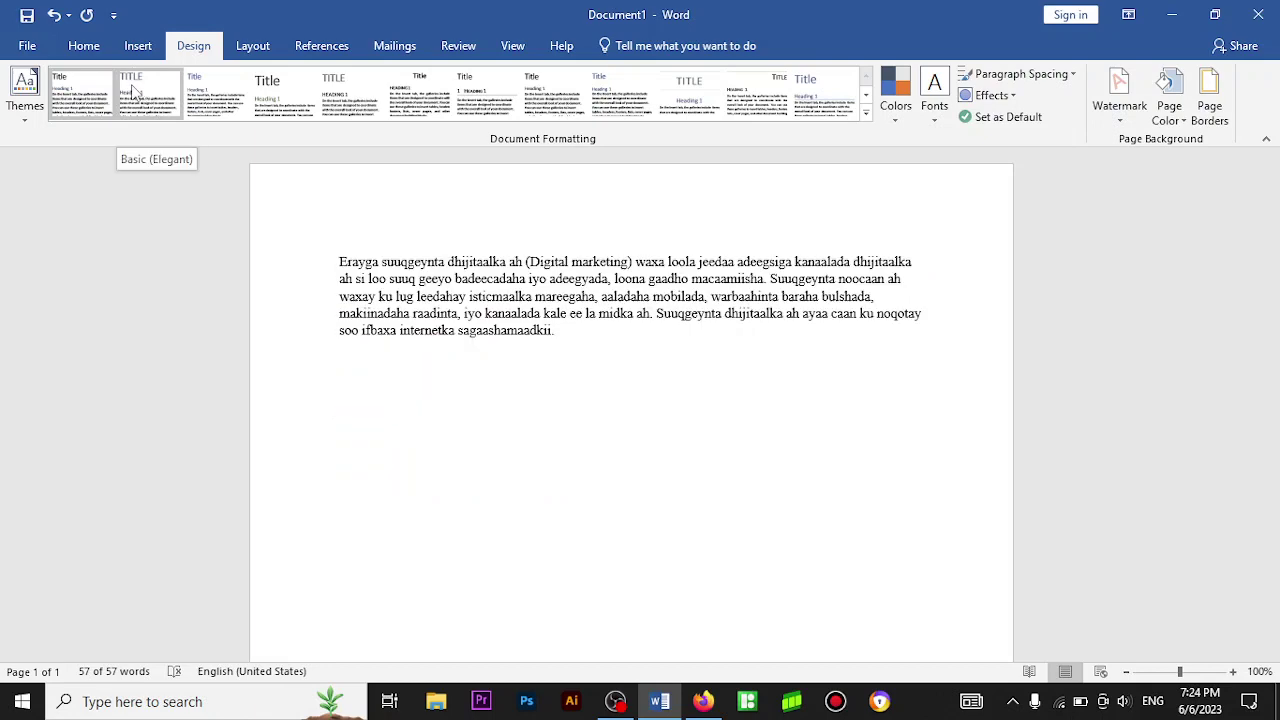
{"action": "left_click", "coordinate": [133, 90]}
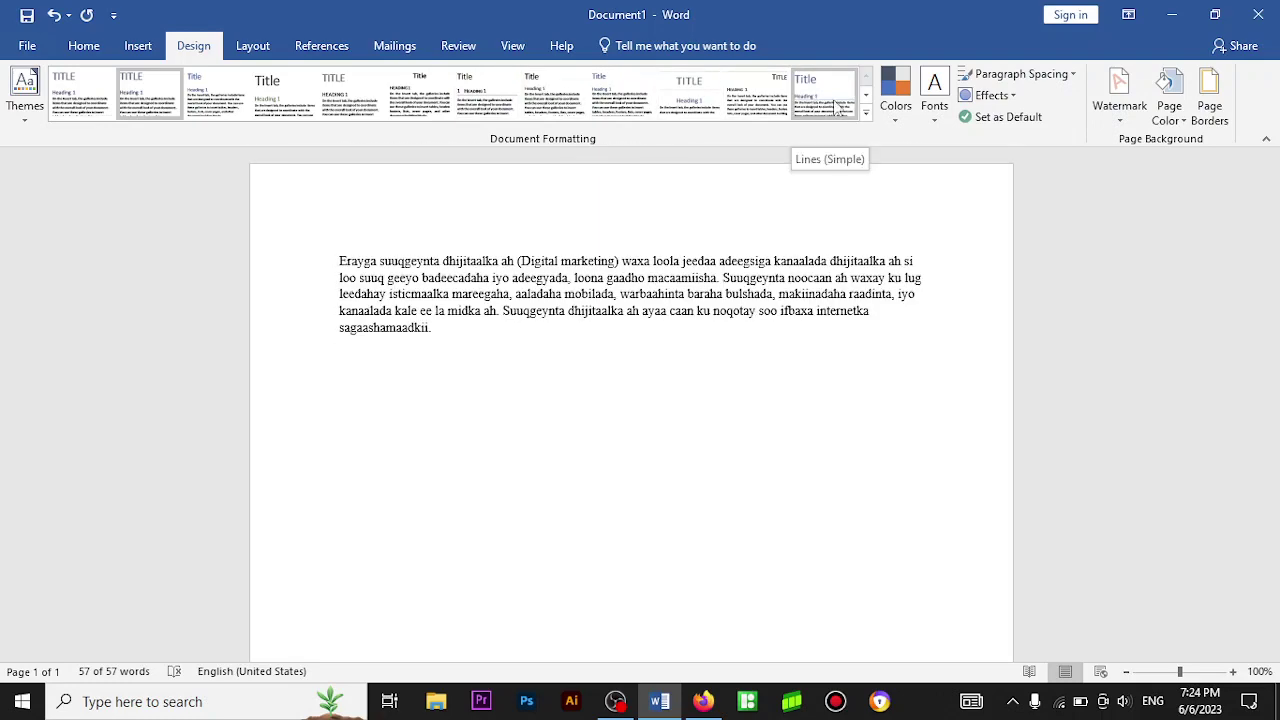
{"action": "left_click", "coordinate": [866, 114]}
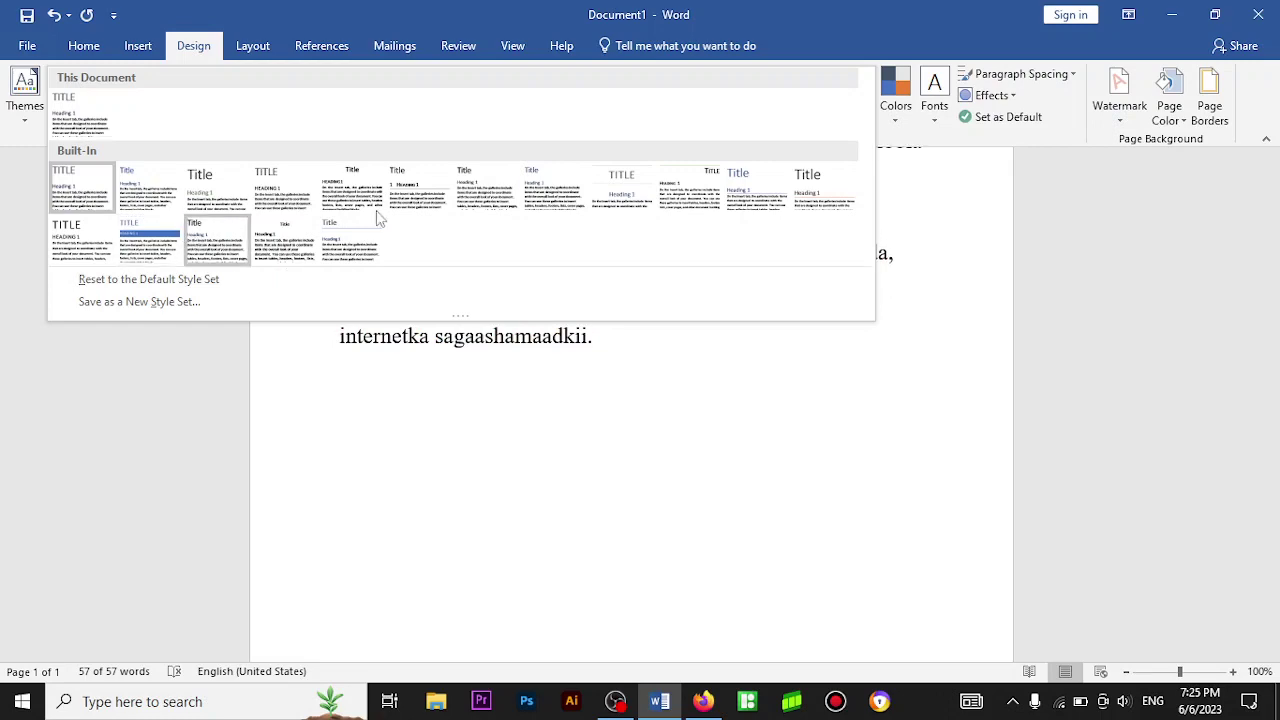
{"action": "left_click", "coordinate": [908, 128]}
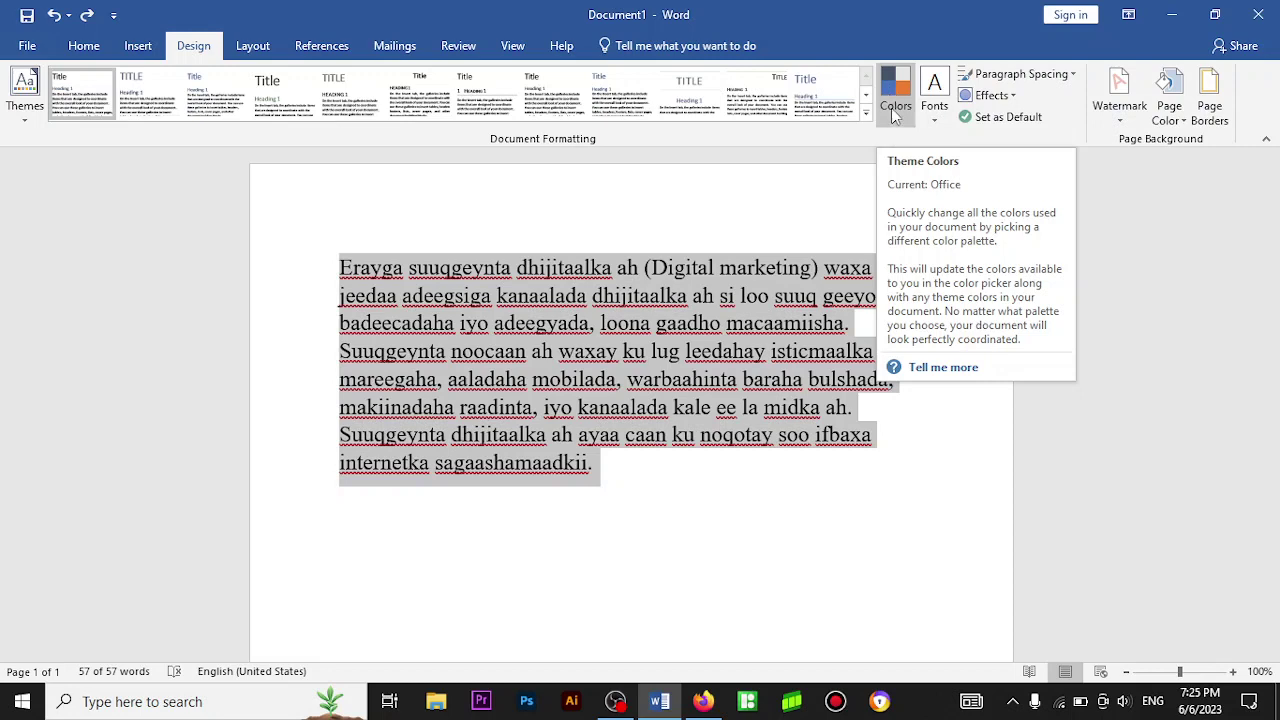
Apply the Red Orange theme colour palette, then reselect all the text
{"action": "left_click", "coordinate": [893, 106]}
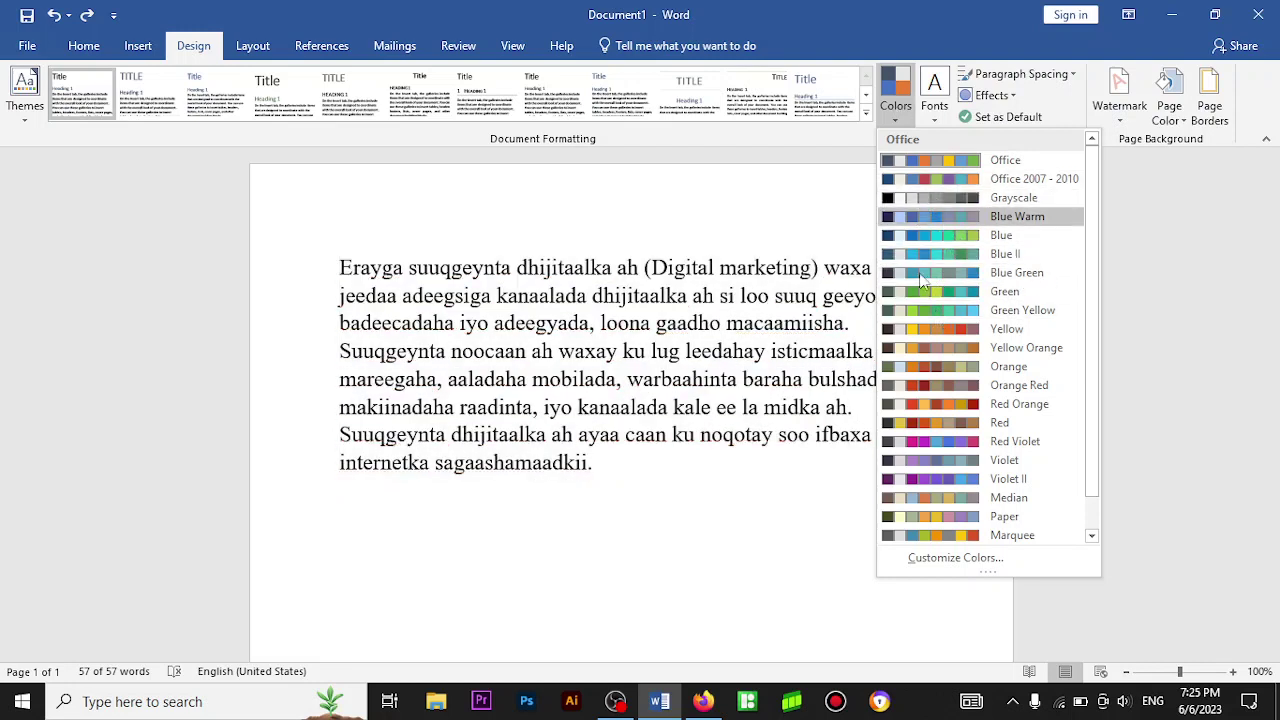
{"action": "left_click", "coordinate": [919, 408]}
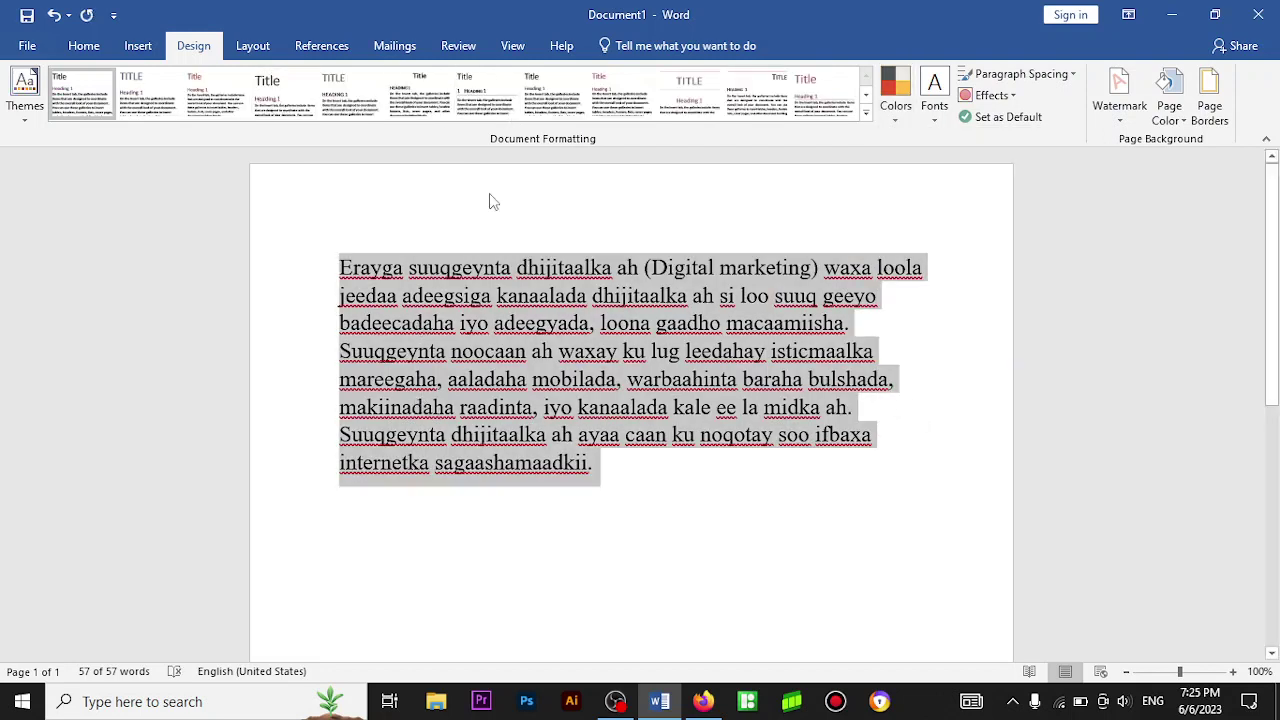
{"action": "left_click", "coordinate": [476, 350]}
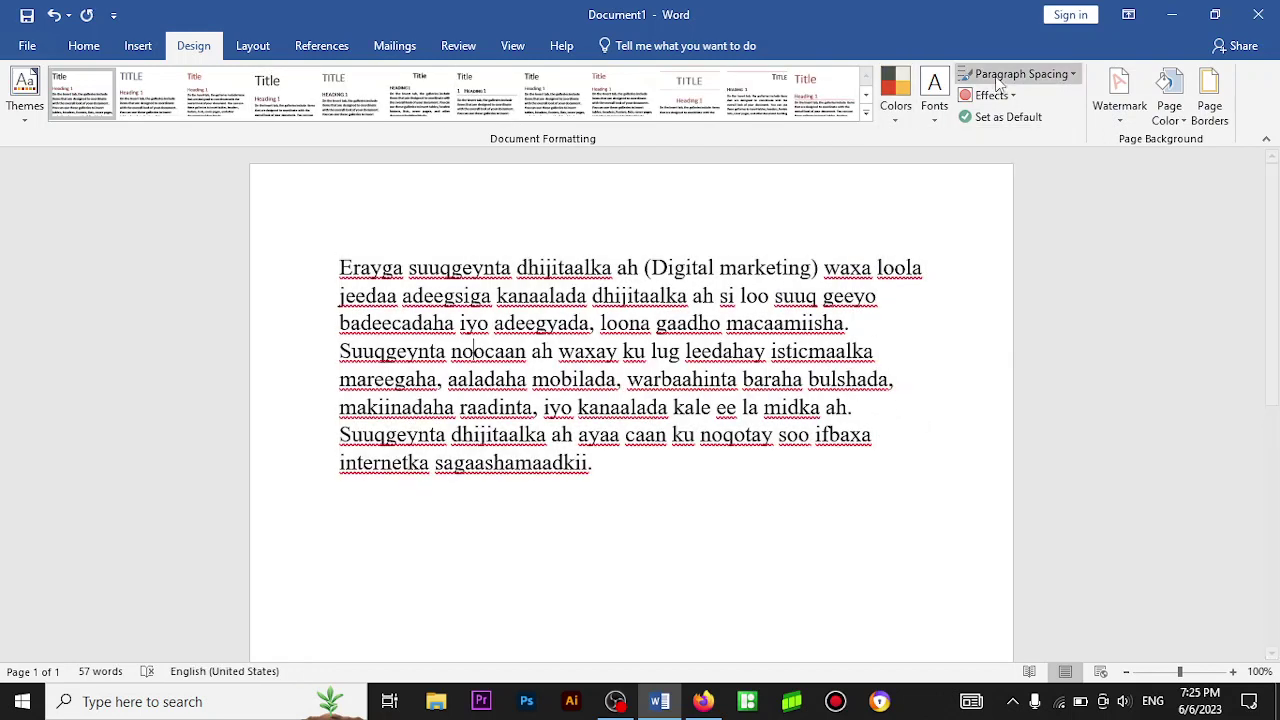
{"action": "key", "text": "ctrl+a"}
{"action": "left_click", "coordinate": [904, 112]}
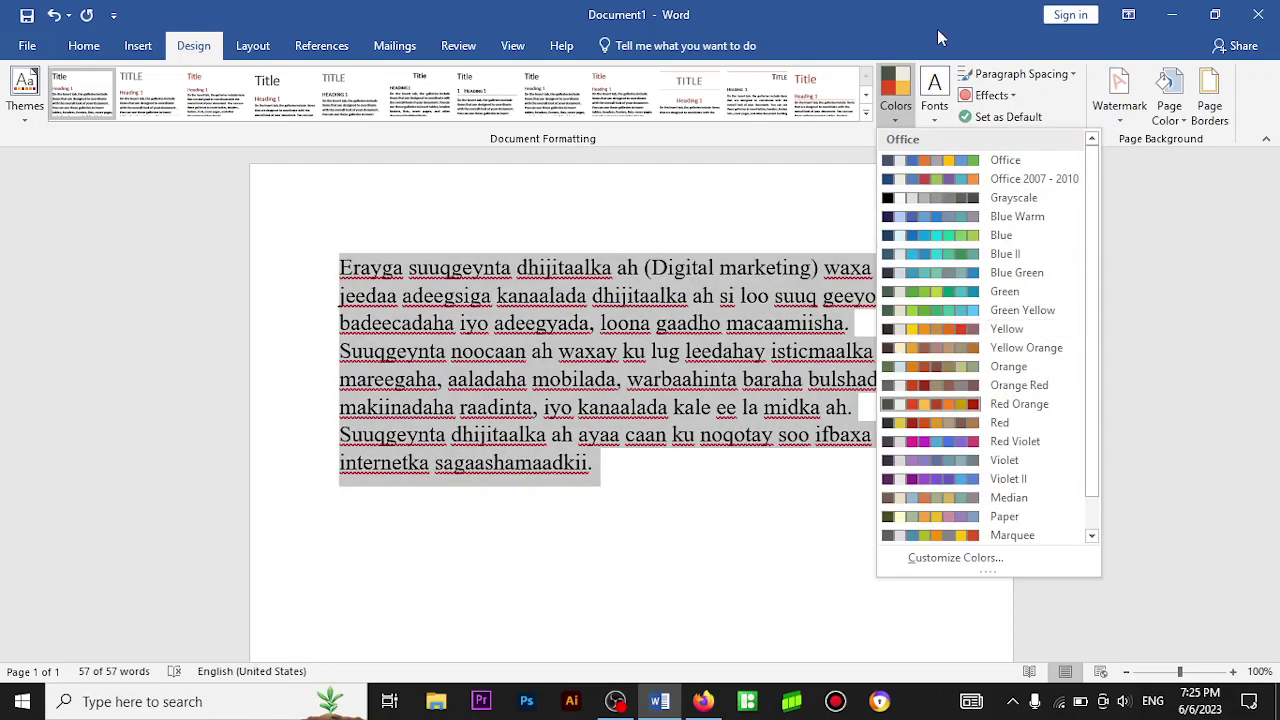
{"action": "left_click", "coordinate": [938, 92]}
{"action": "left_click", "coordinate": [936, 92]}
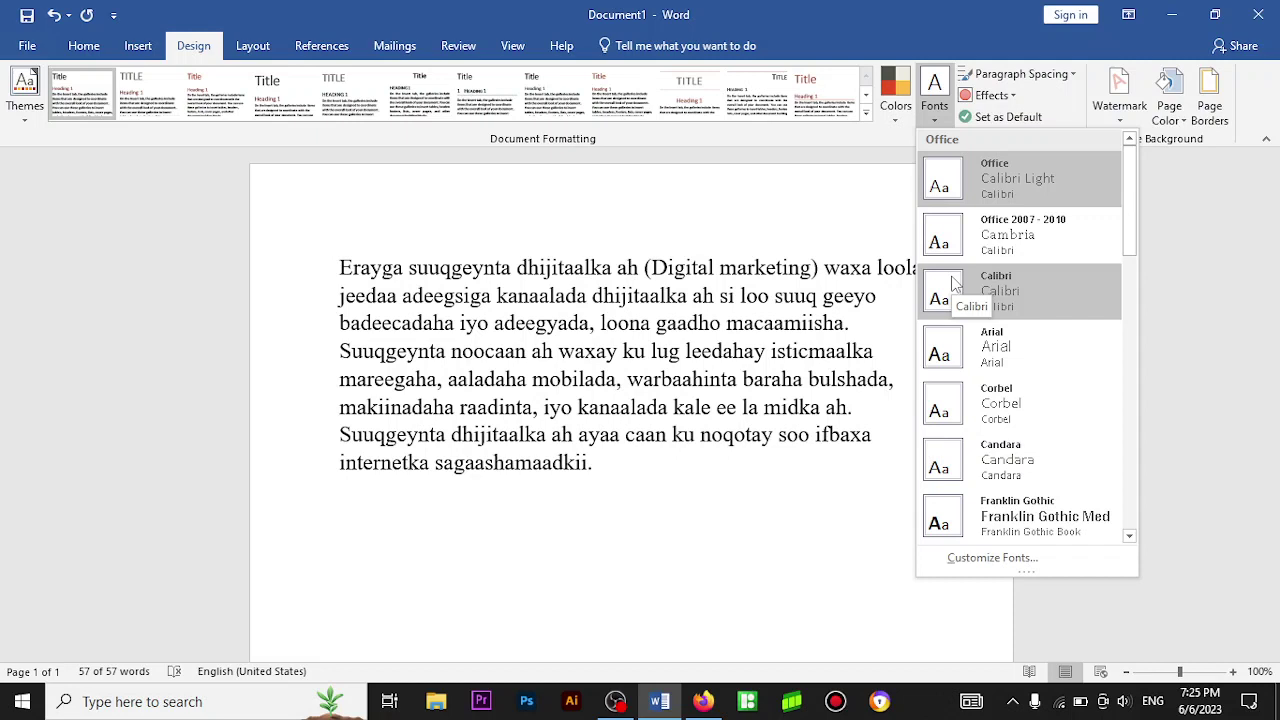
Leave the theme fonts unchanged and show the paragraph spacing presets, No Paragraph Space to Double
{"action": "left_click", "coordinate": [838, 288]}
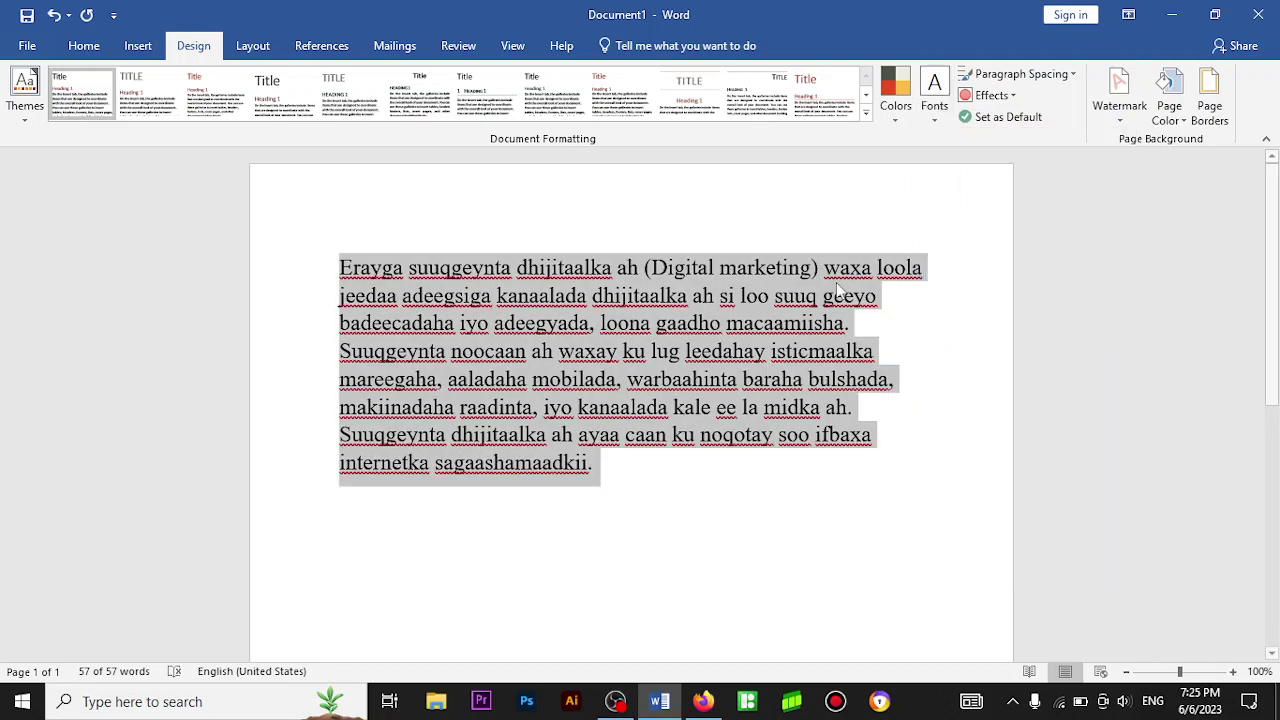
{"action": "left_click", "coordinate": [938, 100]}
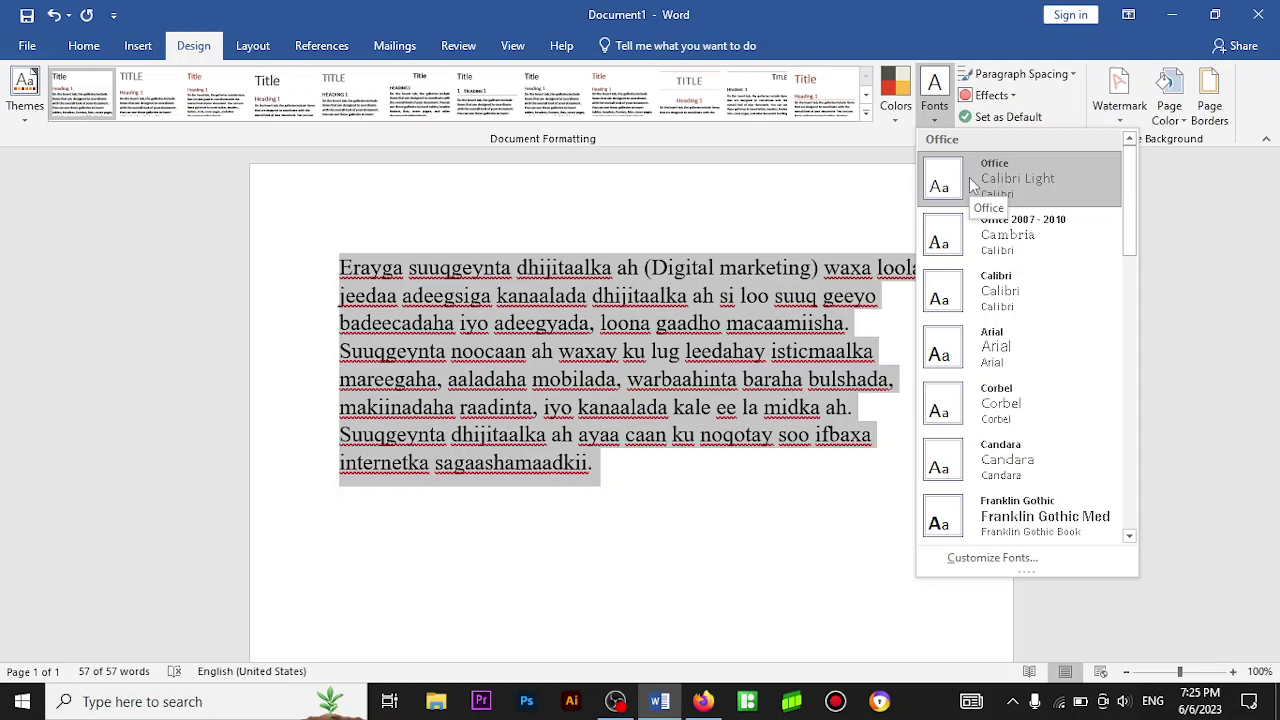
{"action": "left_click", "coordinate": [1015, 85]}
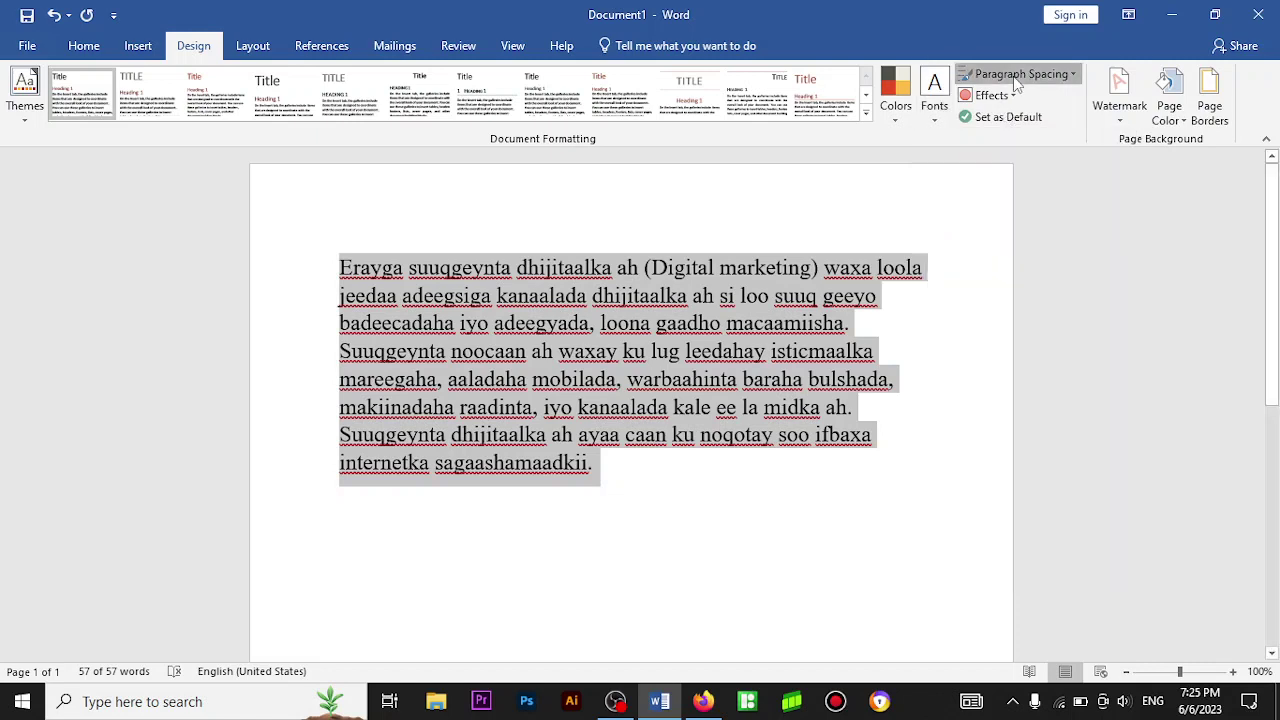
{"action": "left_click", "coordinate": [1015, 75]}
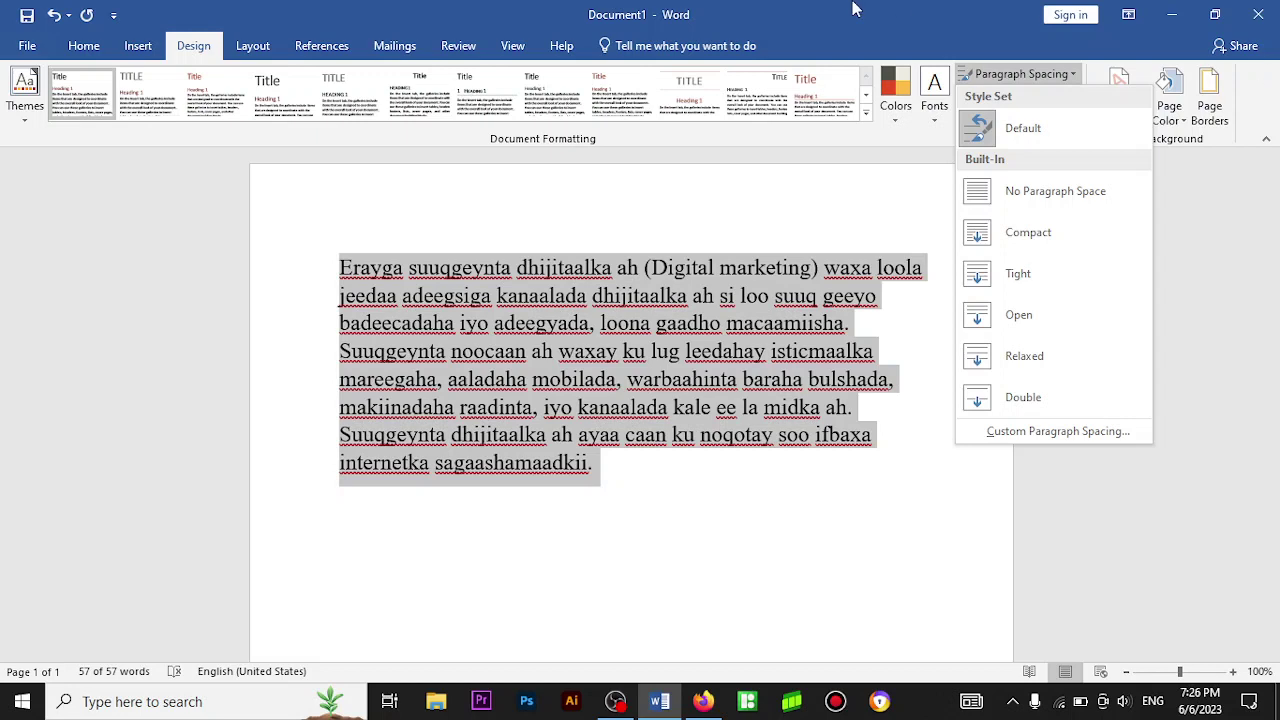
Apply the Top Shadow theme effect, leaving paragraph spacing unchanged
{"action": "left_click", "coordinate": [937, 140]}
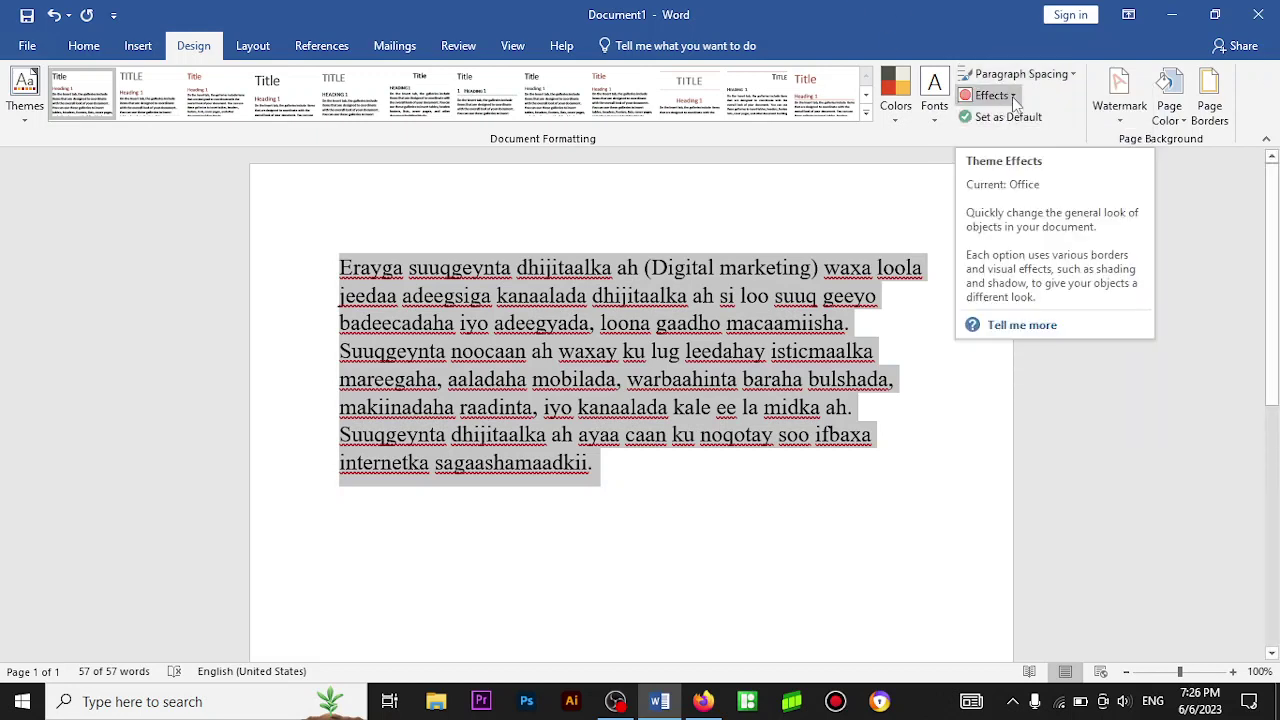
{"action": "left_click", "coordinate": [1013, 97]}
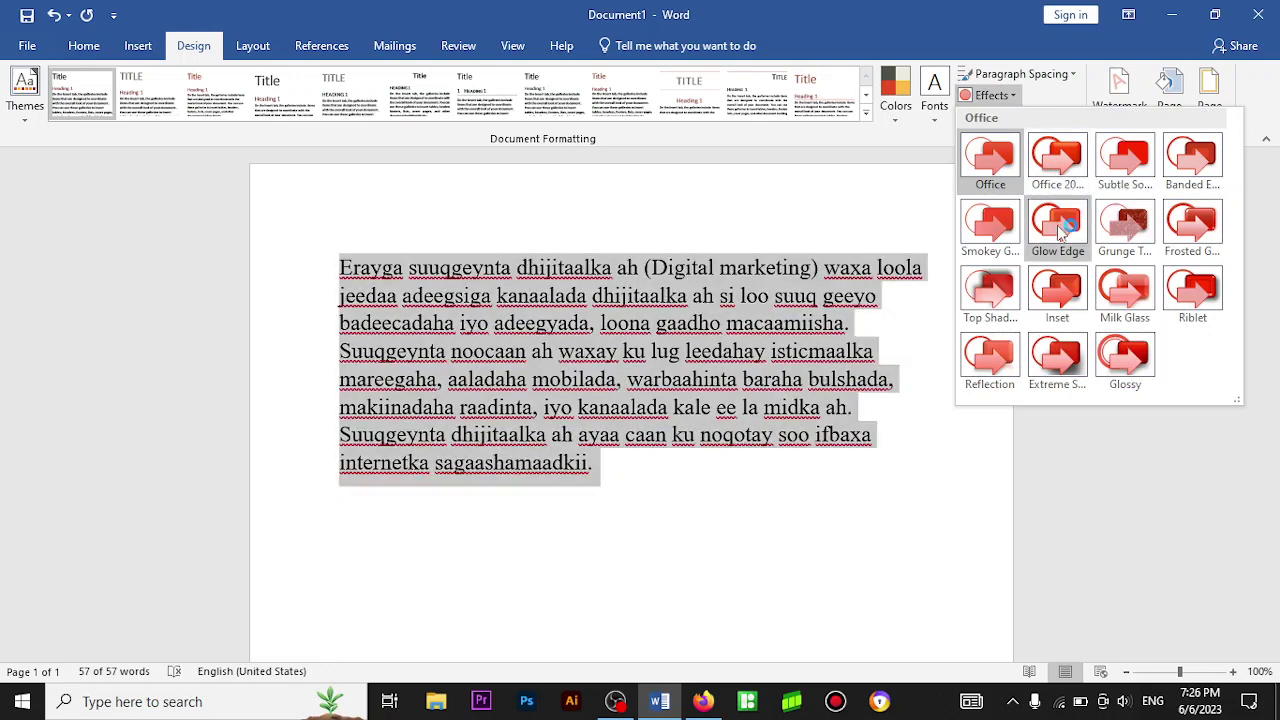
{"action": "left_click", "coordinate": [997, 290]}
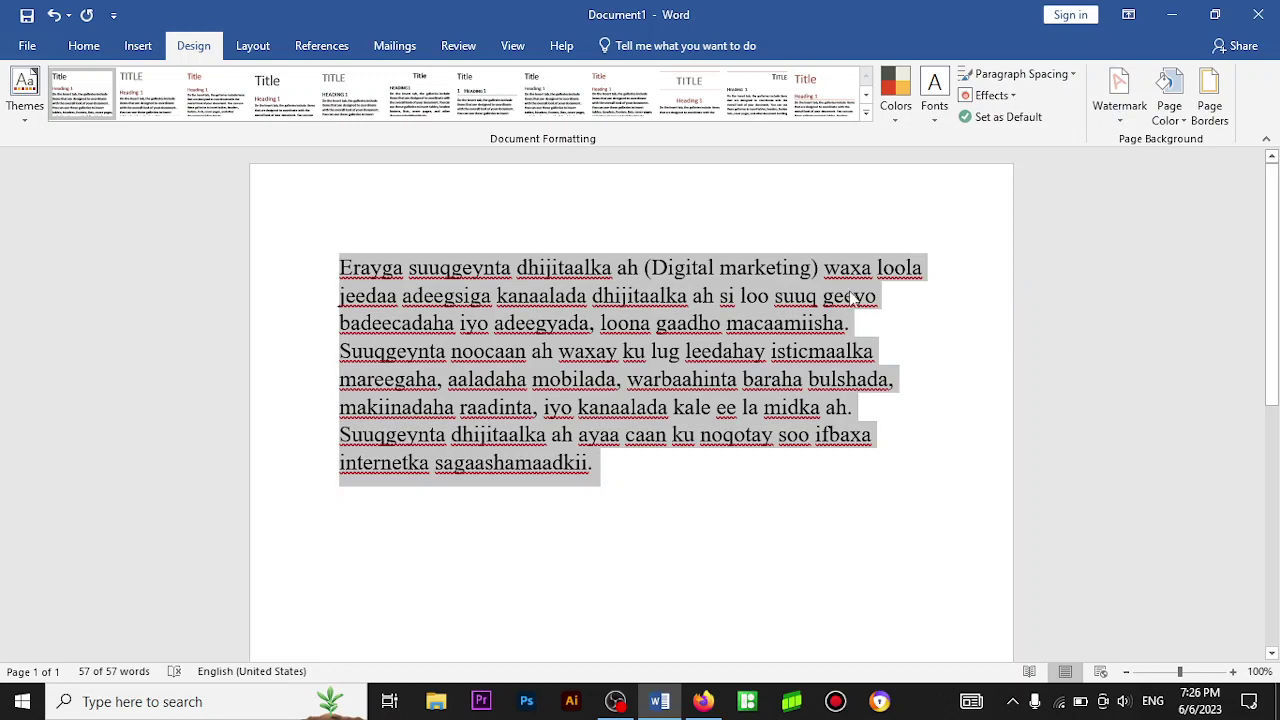
Decline setting the current styles as default and show the built-in document themes
{"action": "left_click", "coordinate": [998, 119]}
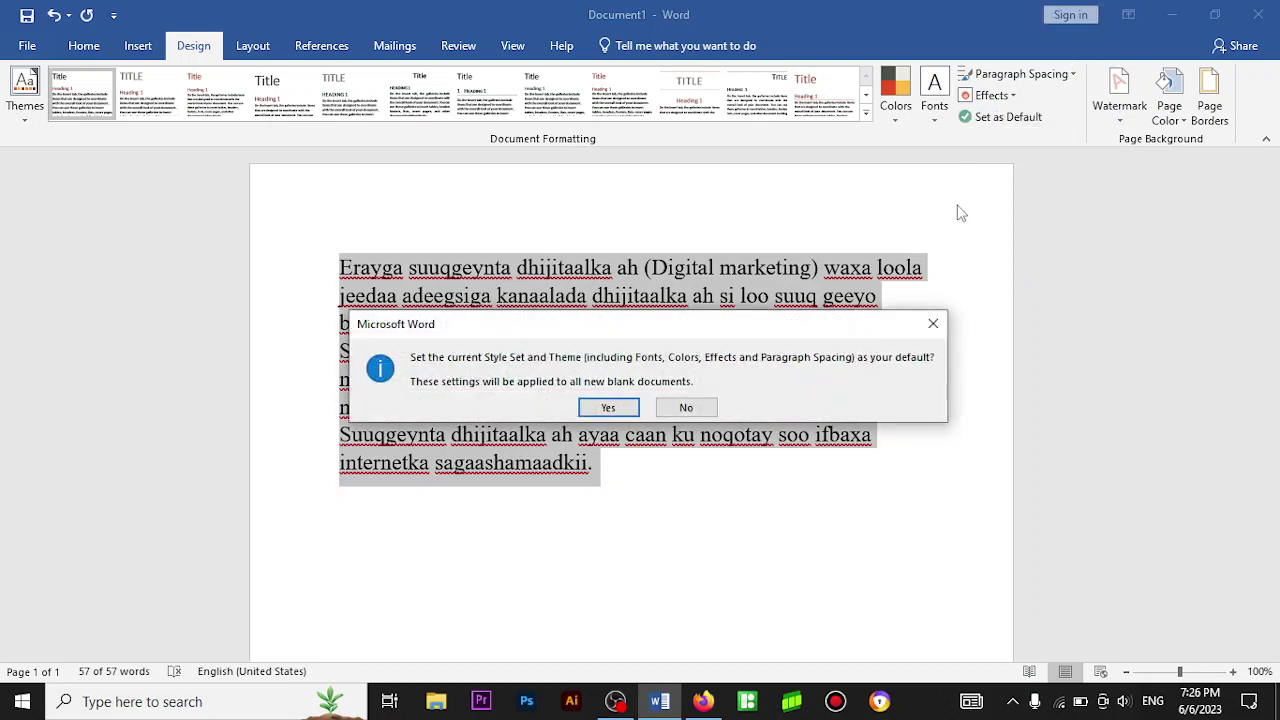
{"action": "left_click", "coordinate": [933, 324]}
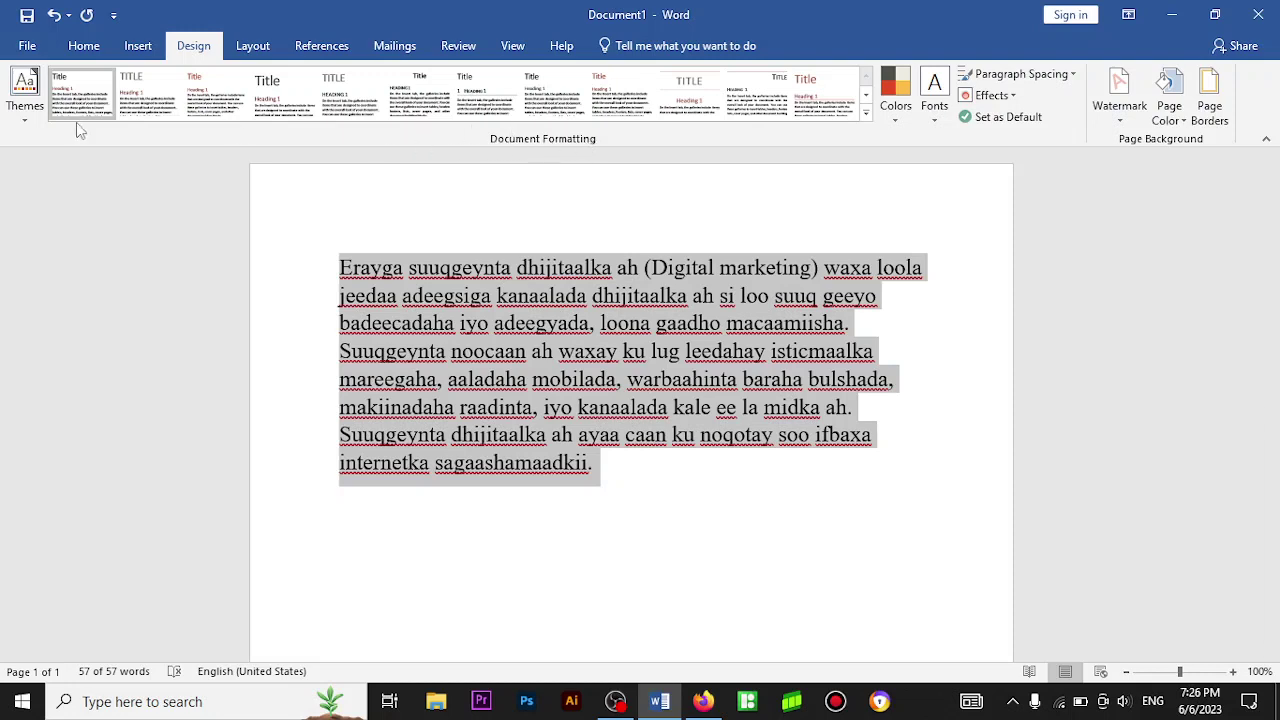
{"action": "left_click", "coordinate": [26, 118]}
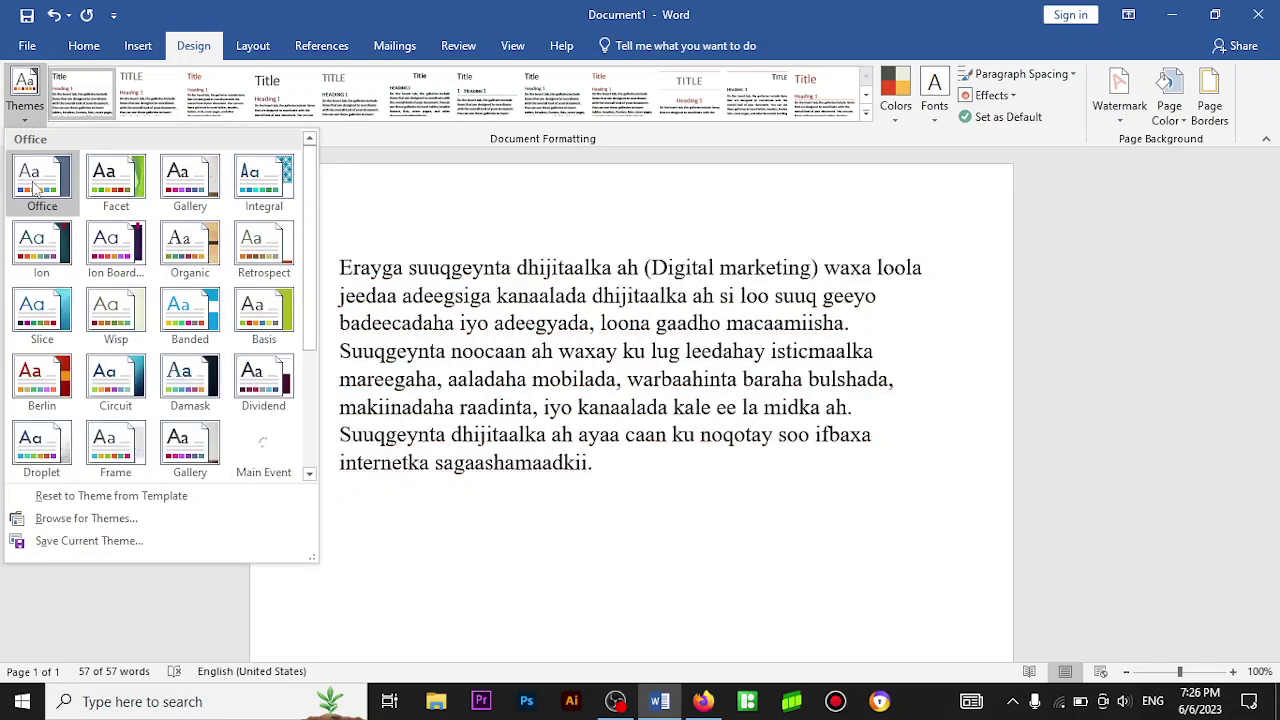
Apply the Facet theme, cancelling the Save as a New Style Set dialog
{"action": "left_click", "coordinate": [116, 182]}
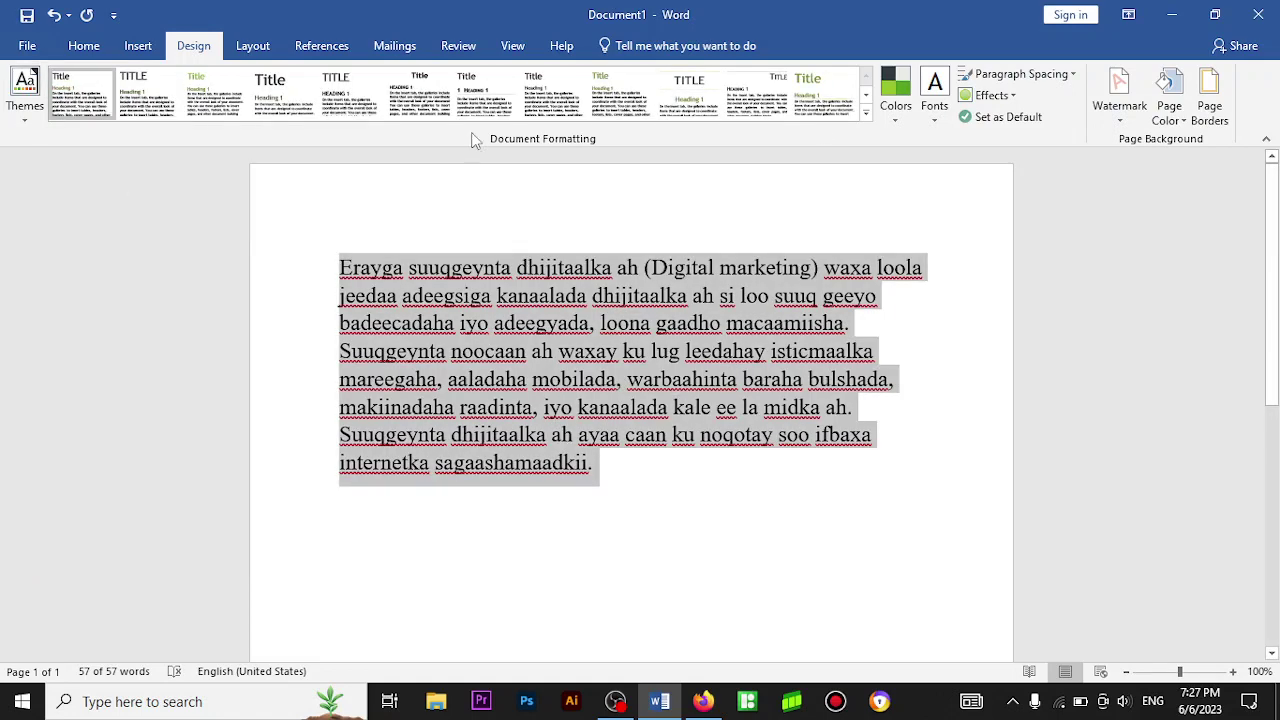
{"action": "left_click", "coordinate": [866, 113]}
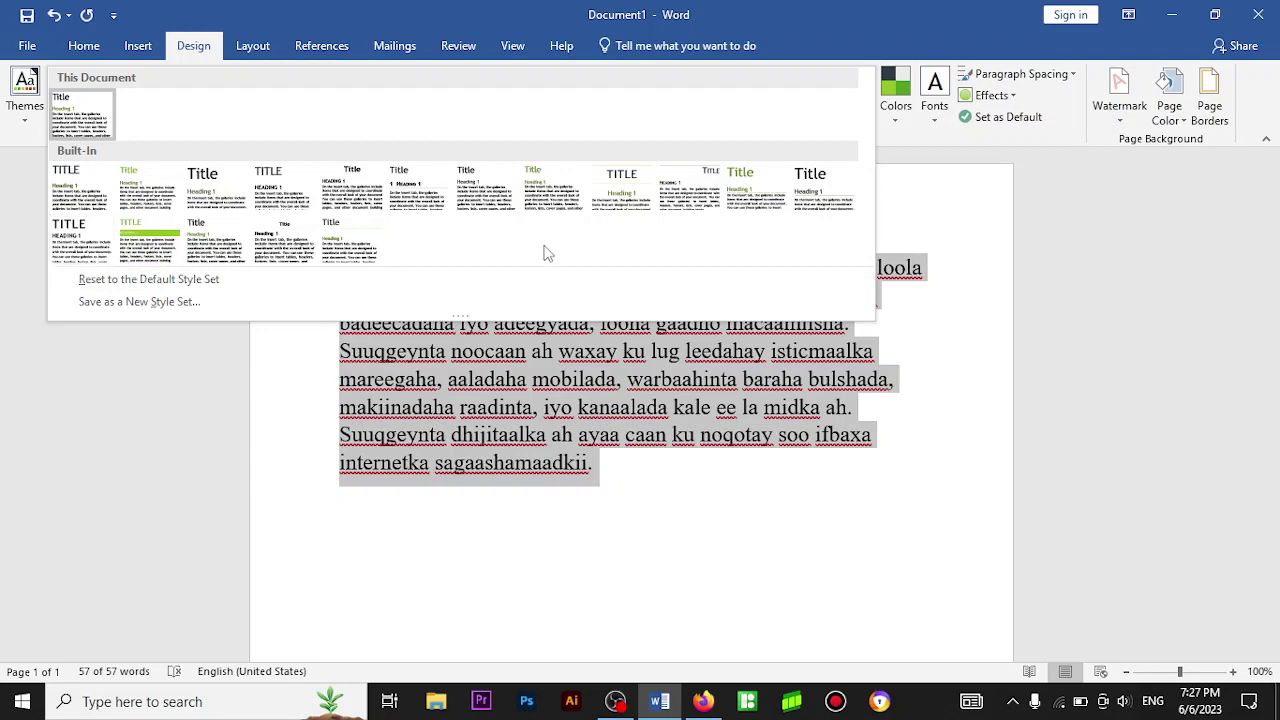
{"action": "left_click", "coordinate": [546, 294]}
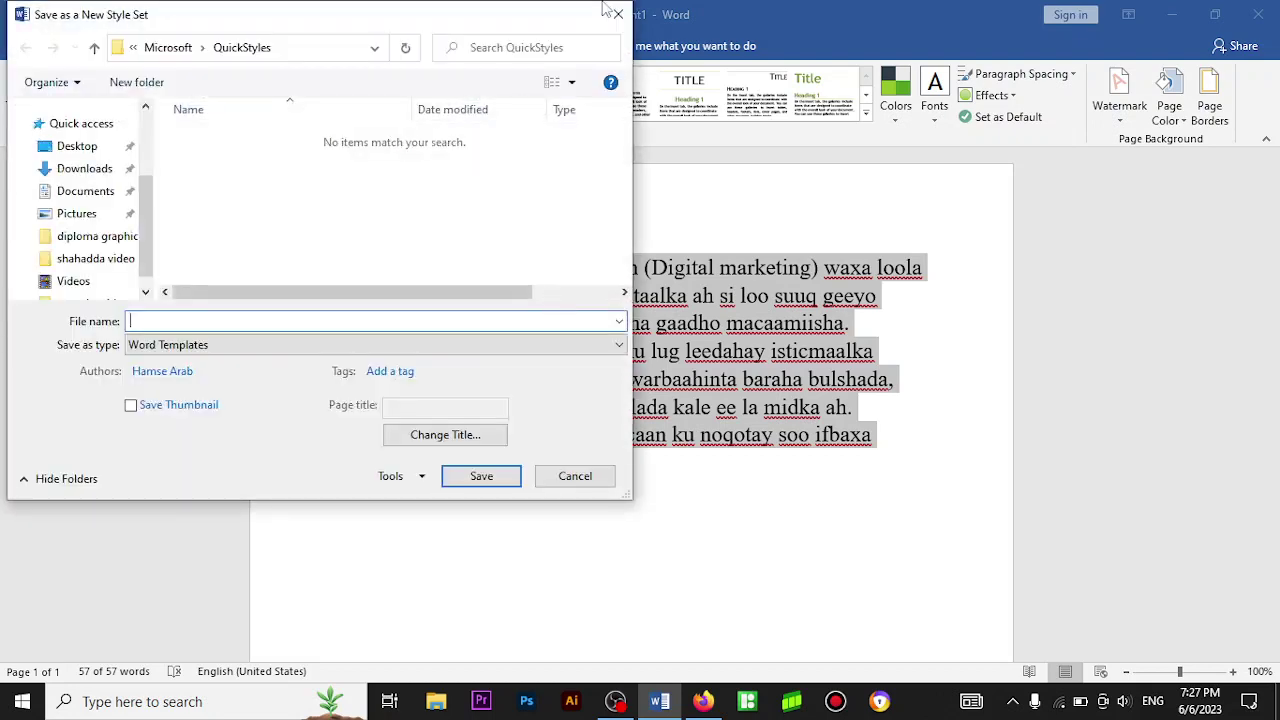
{"action": "left_click", "coordinate": [622, 12]}
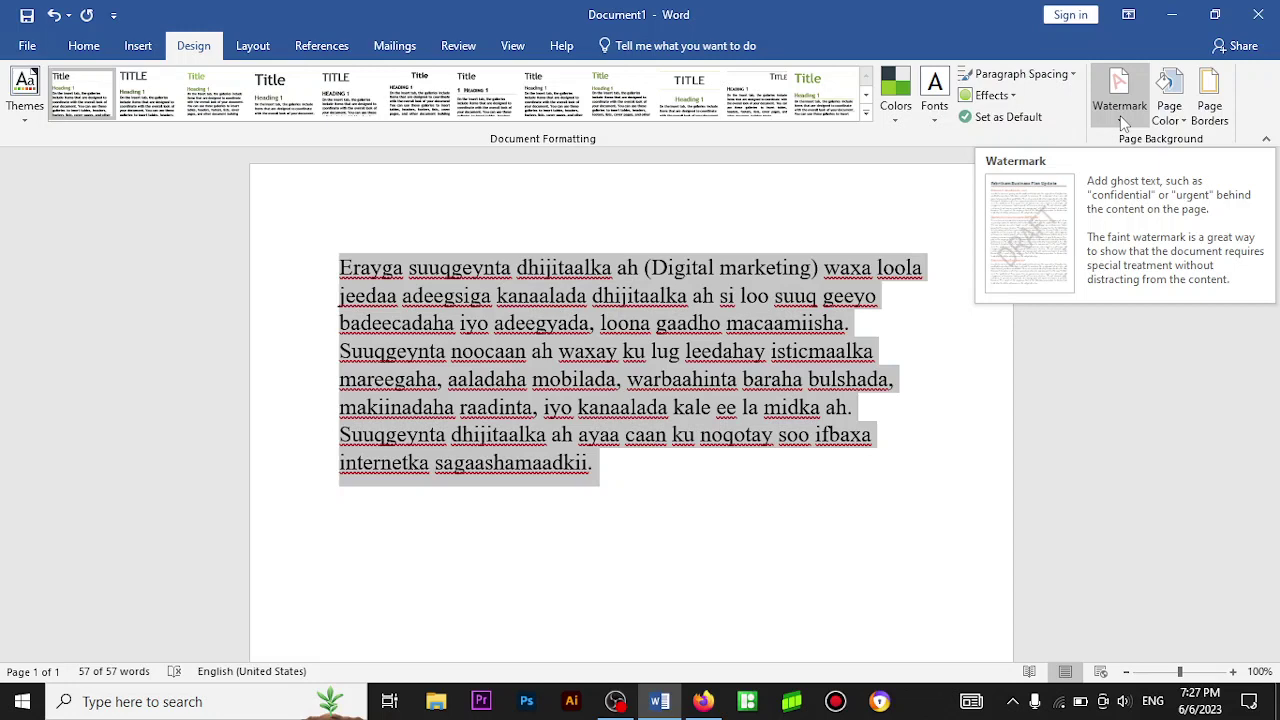
Add the CONFIDENTIAL 1 diagonal watermark and scroll the page to check it
{"action": "left_click", "coordinate": [1120, 115]}
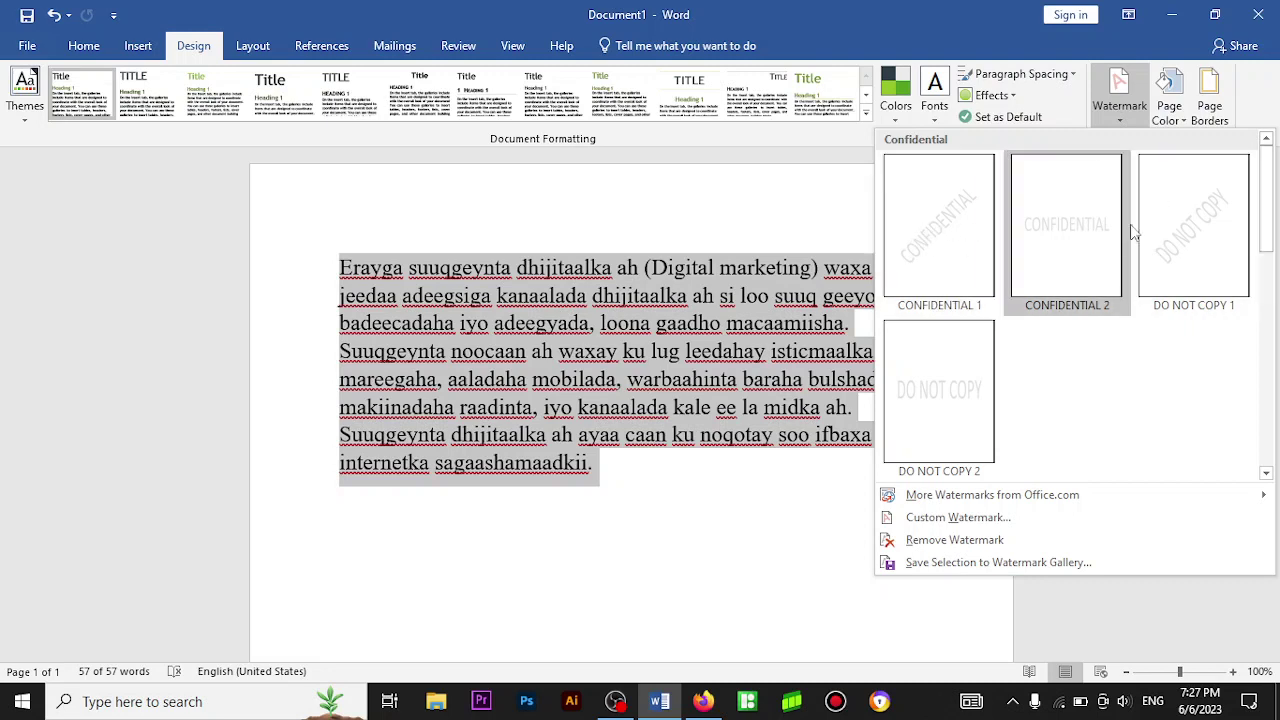
{"action": "left_click", "coordinate": [966, 232]}
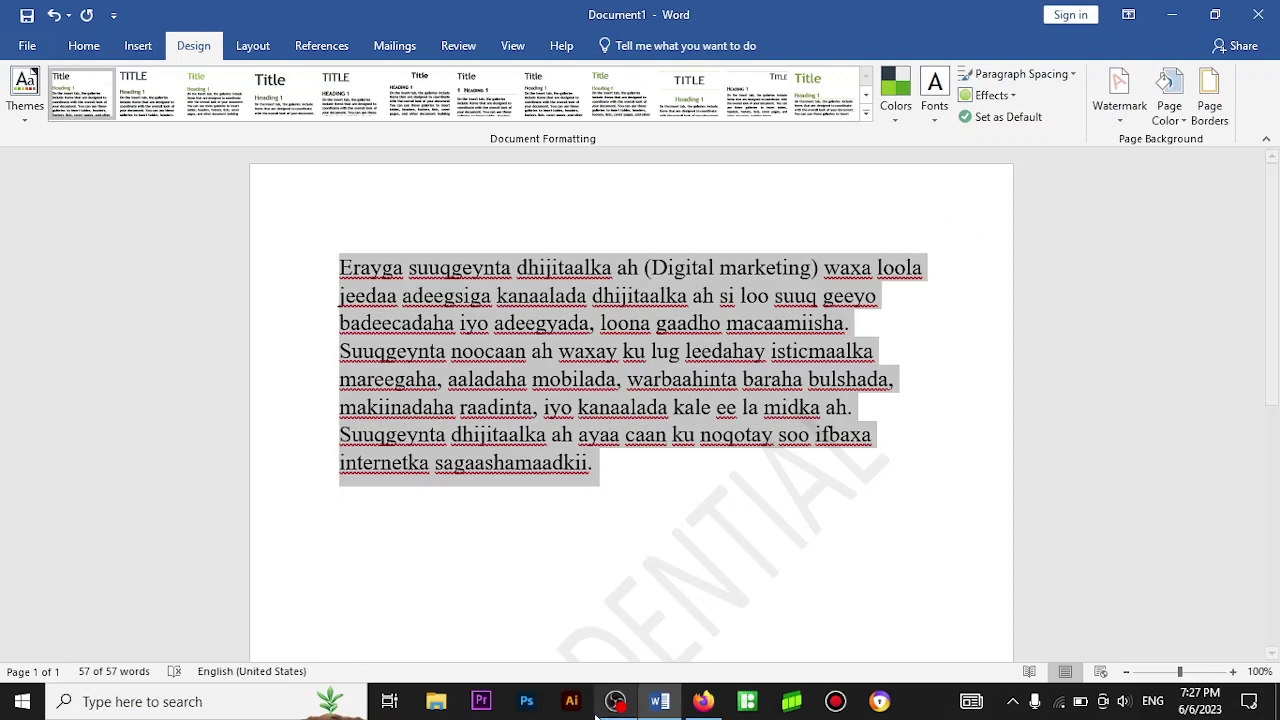
{"action": "left_click_drag", "start_coordinate": [1274, 300], "coordinate": [1276, 455]}
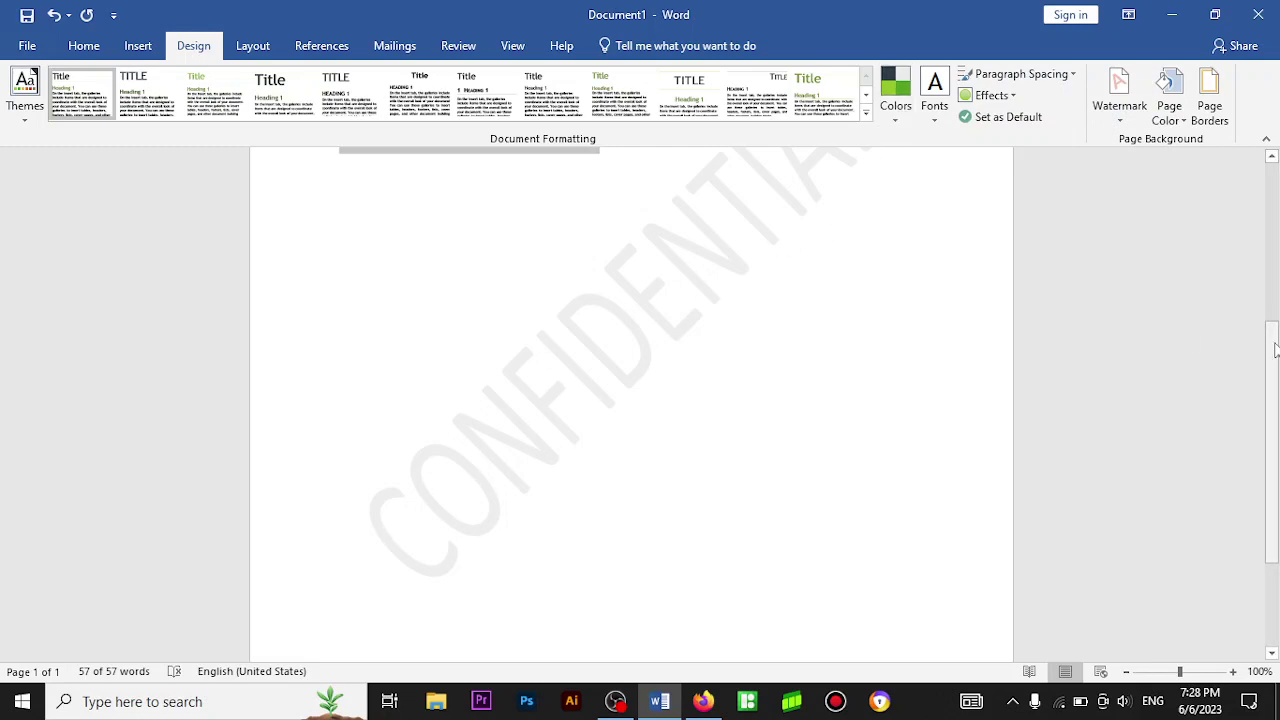
{"action": "left_click_drag", "start_coordinate": [1276, 358], "coordinate": [1277, 184]}
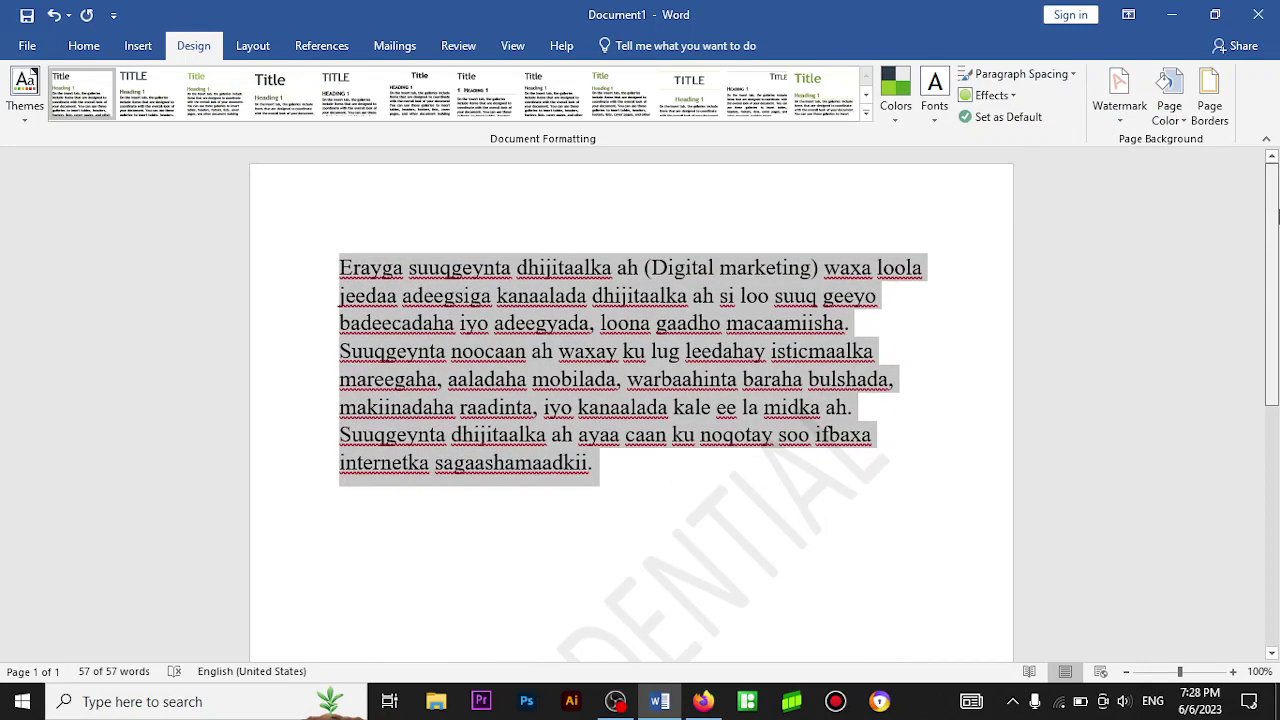
{"action": "left_click", "coordinate": [1119, 92]}
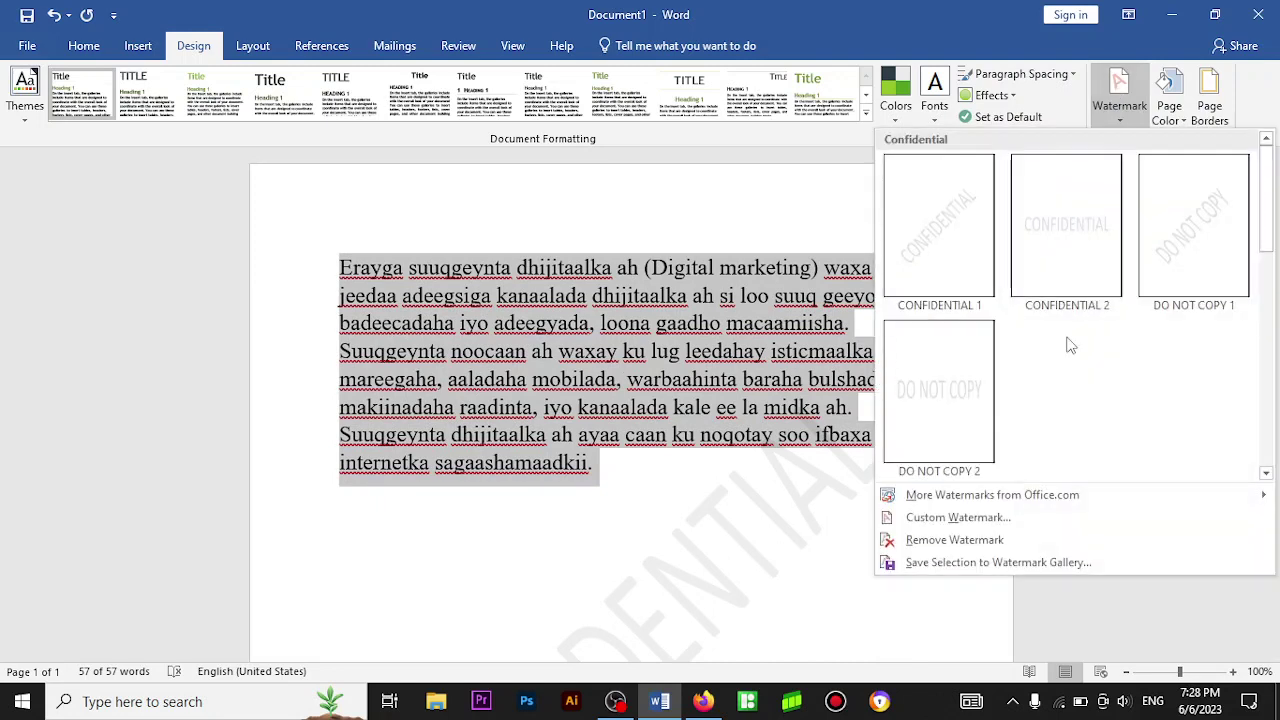
Replace the watermark with diagonal, non-semitransparent text 'MAAN GRAPHICS'
{"action": "left_click", "coordinate": [970, 515]}
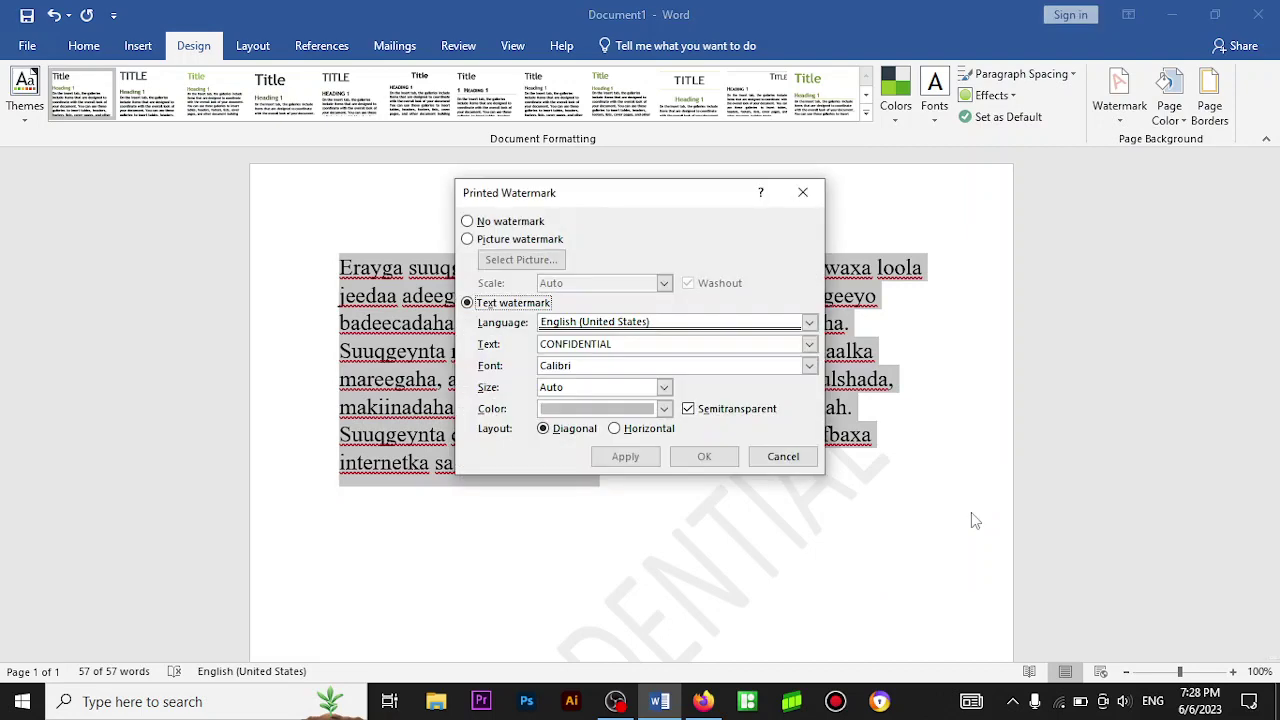
{"action": "left_click", "coordinate": [637, 344]}
{"action": "left_click_drag", "start_coordinate": [612, 344], "coordinate": [541, 347]}
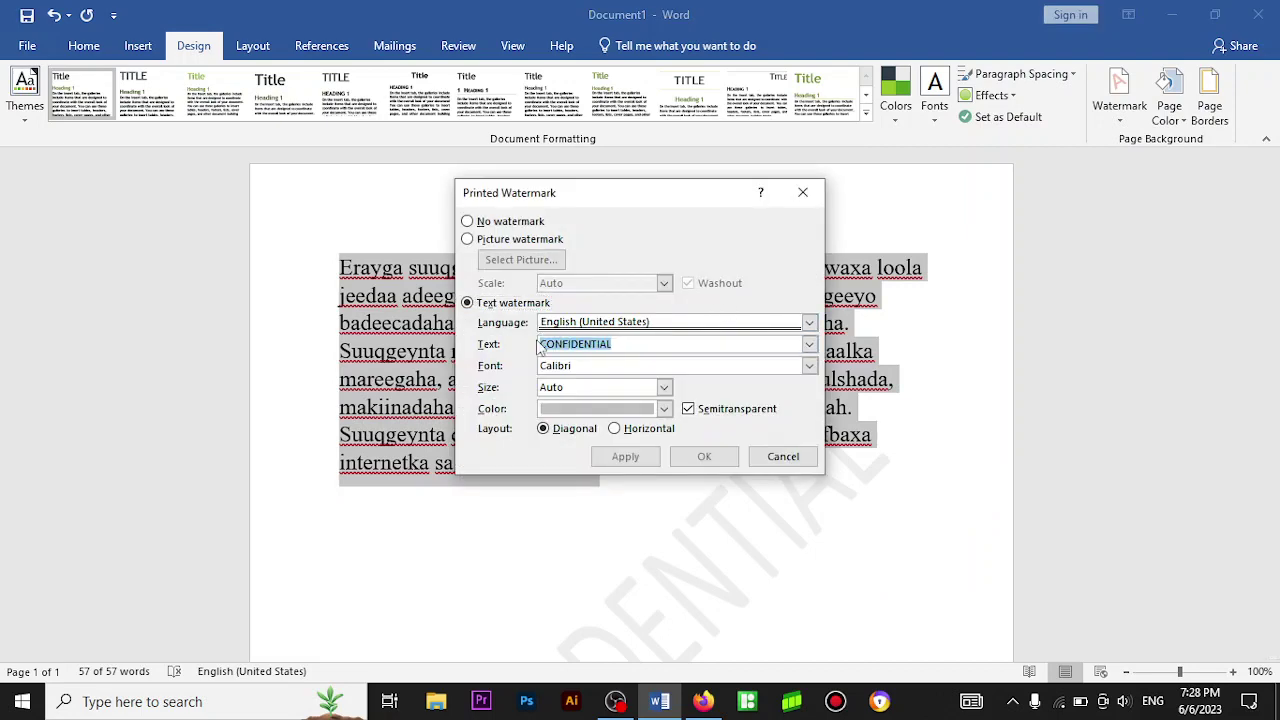
{"action": "type", "text": "MA"}
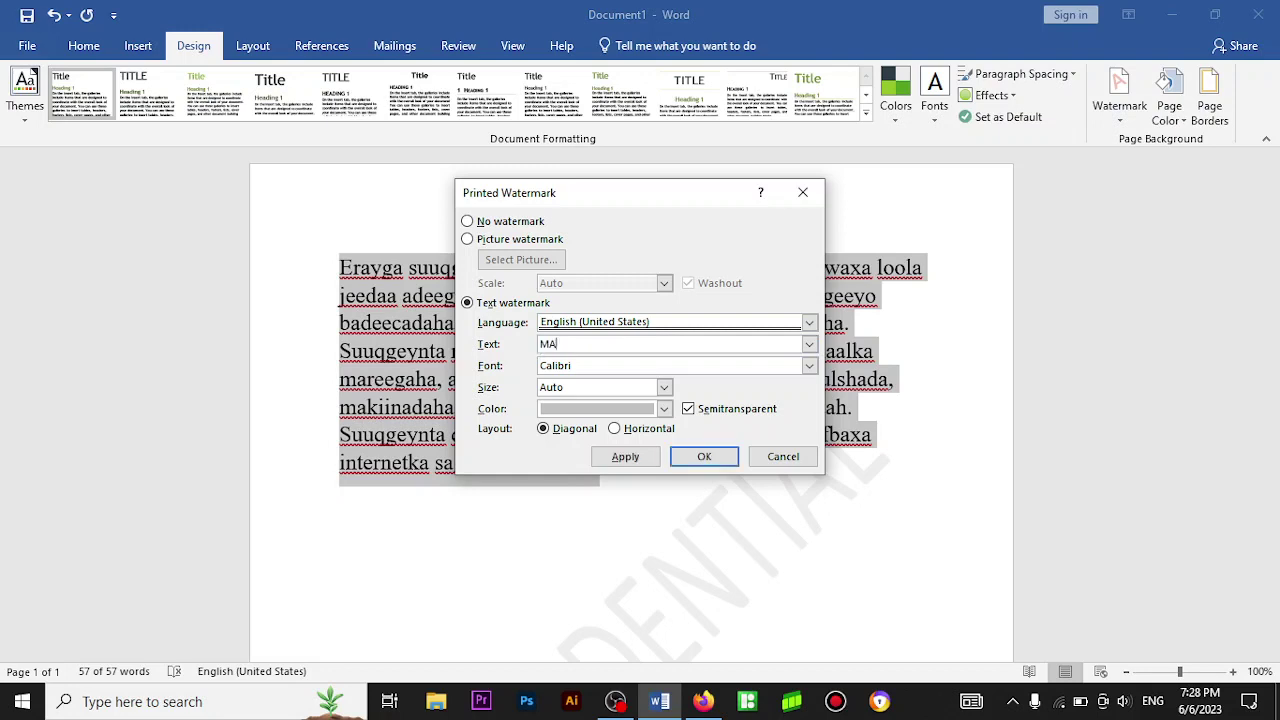
{"action": "type", "text": "AN GRAPHI"}
{"action": "type", "text": "CS"}
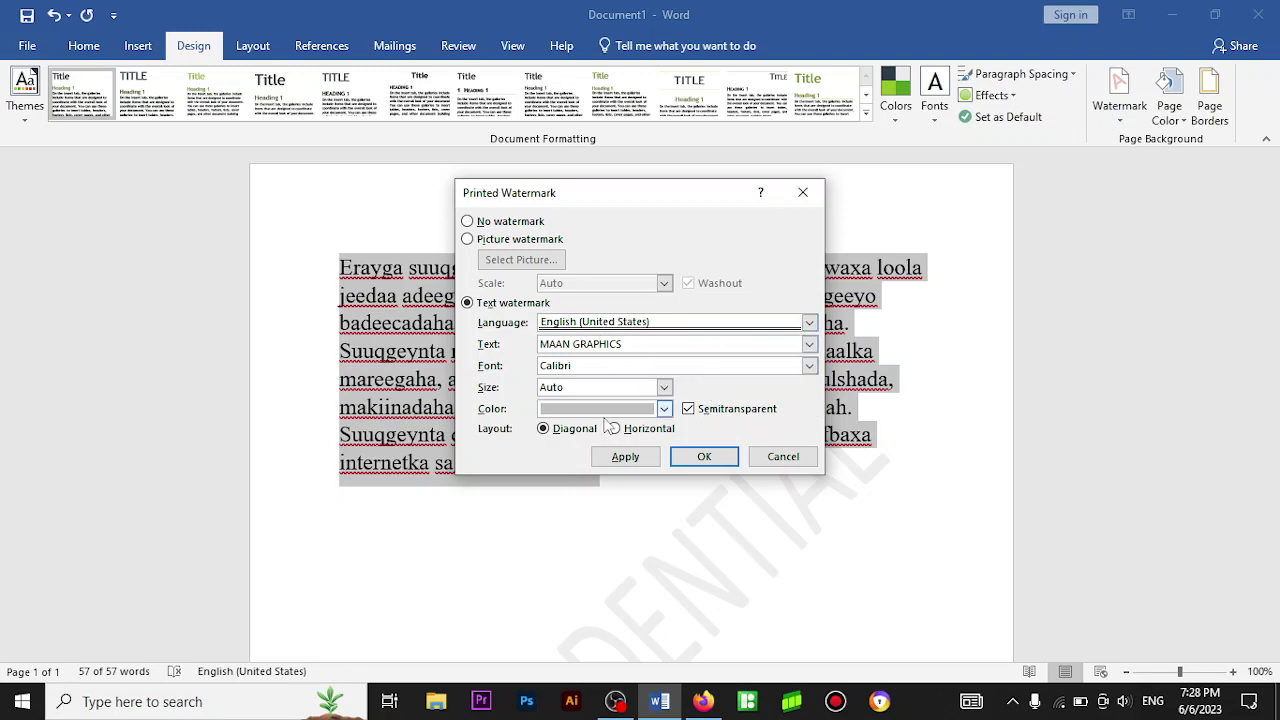
{"action": "left_click", "coordinate": [542, 429]}
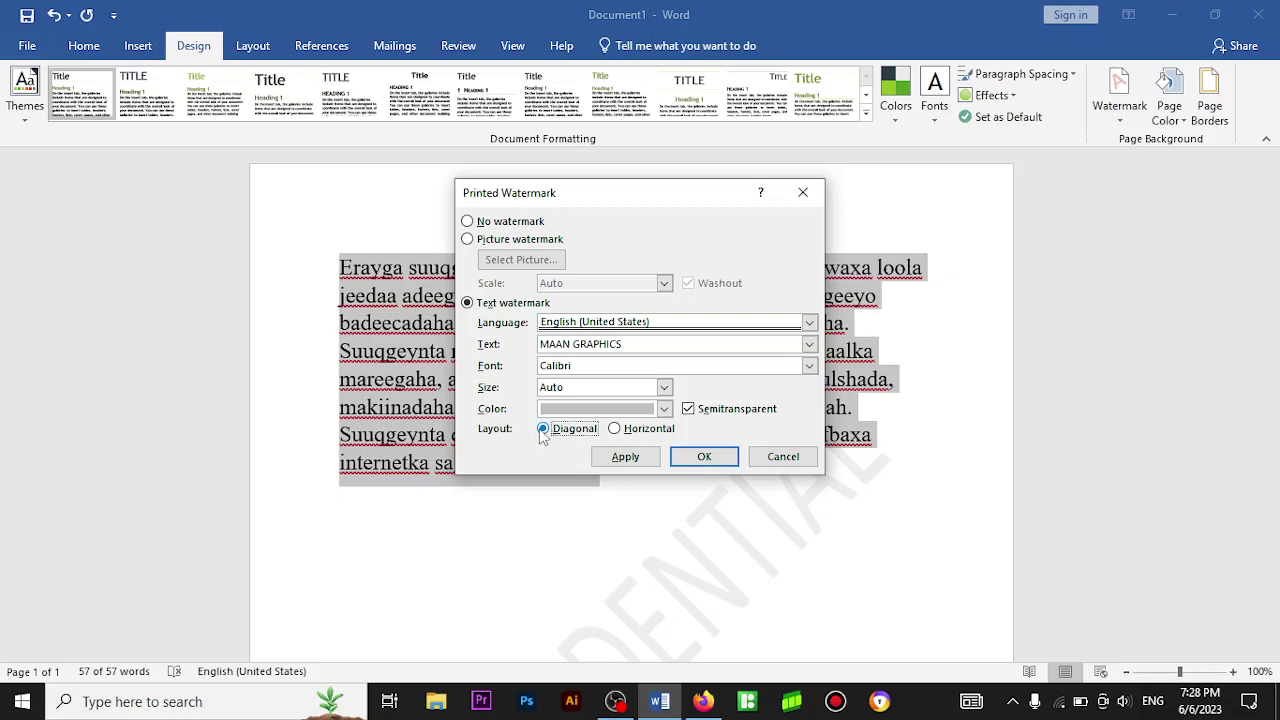
{"action": "left_click", "coordinate": [624, 433]}
{"action": "left_click", "coordinate": [543, 429]}
{"action": "left_click", "coordinate": [688, 409]}
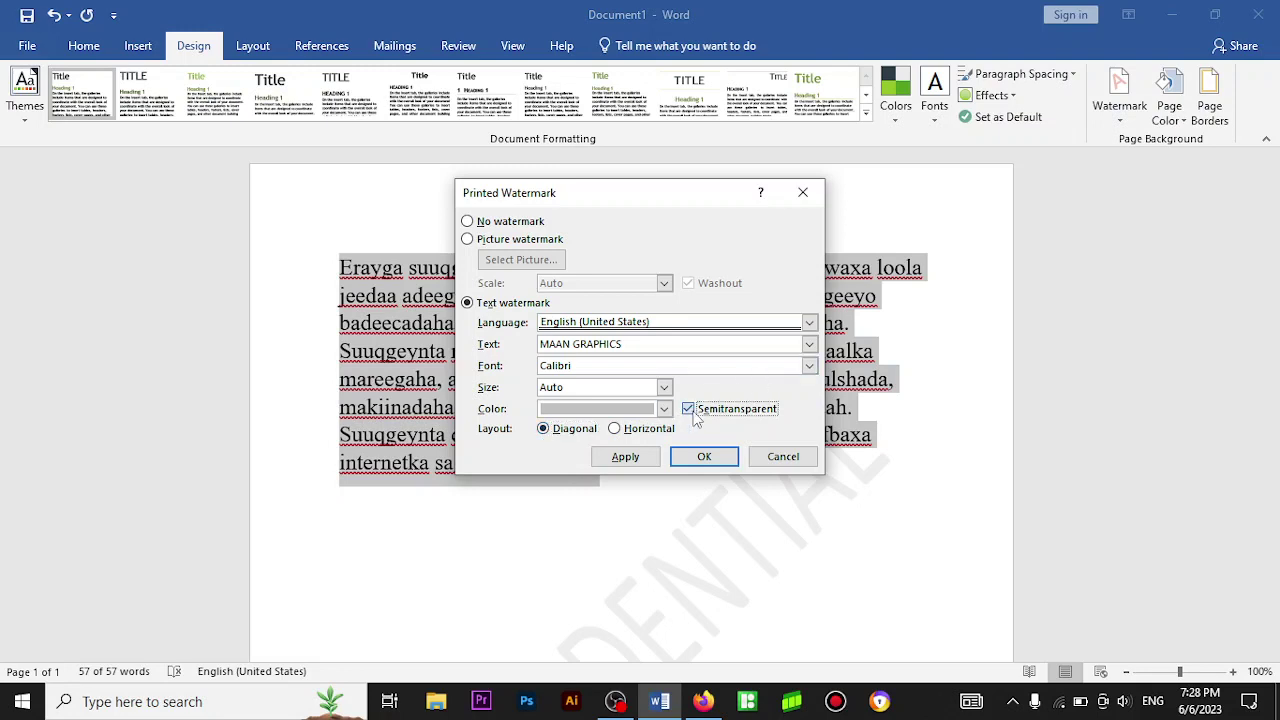
{"action": "left_click", "coordinate": [688, 462]}
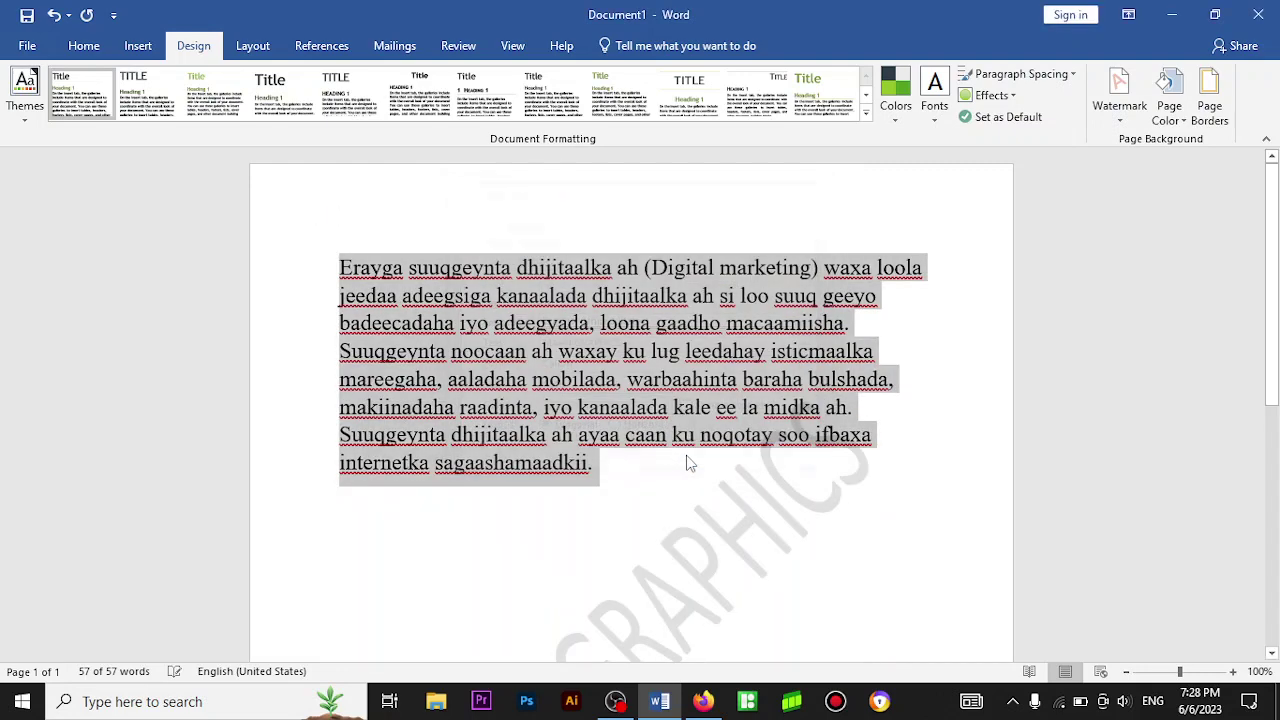
Scroll to review the MAAN GRAPHICS watermark, then preview a dark green page colour
{"action": "scroll", "coordinate": [1275, 452], "scroll_direction": "down", "scroll_amount": 3}
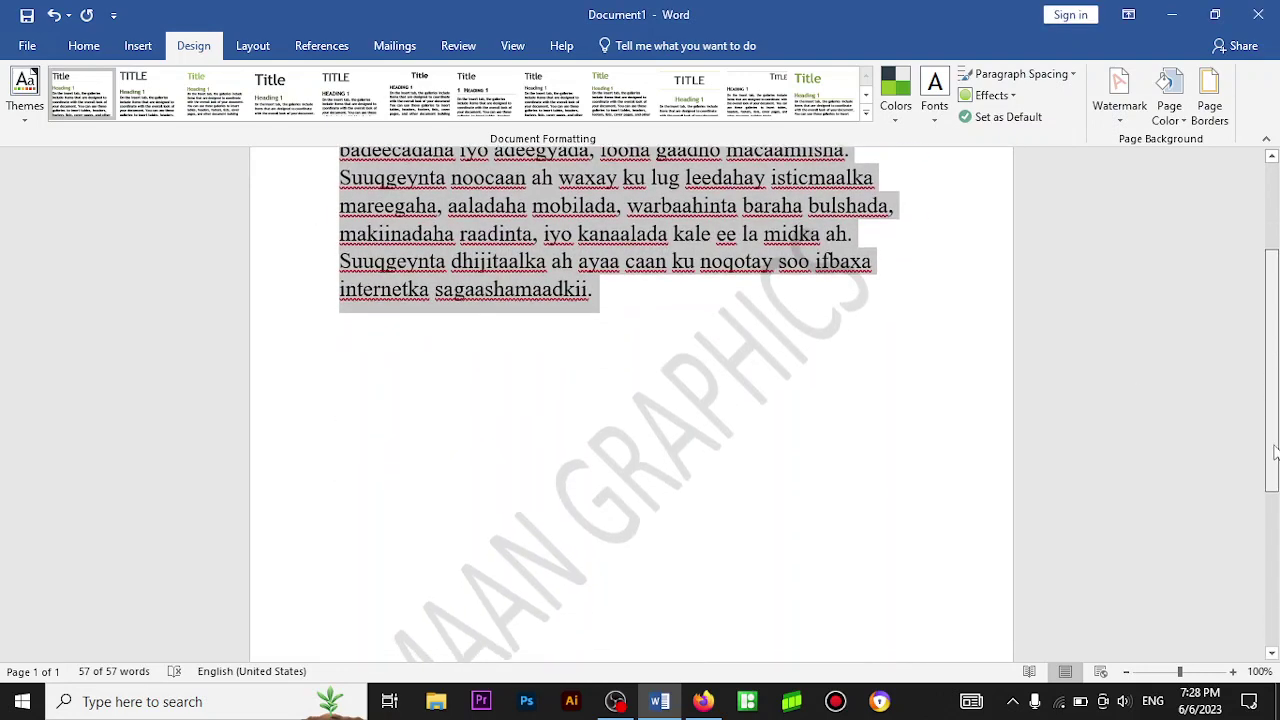
{"action": "scroll", "coordinate": [1275, 452], "scroll_direction": "down", "scroll_amount": 3}
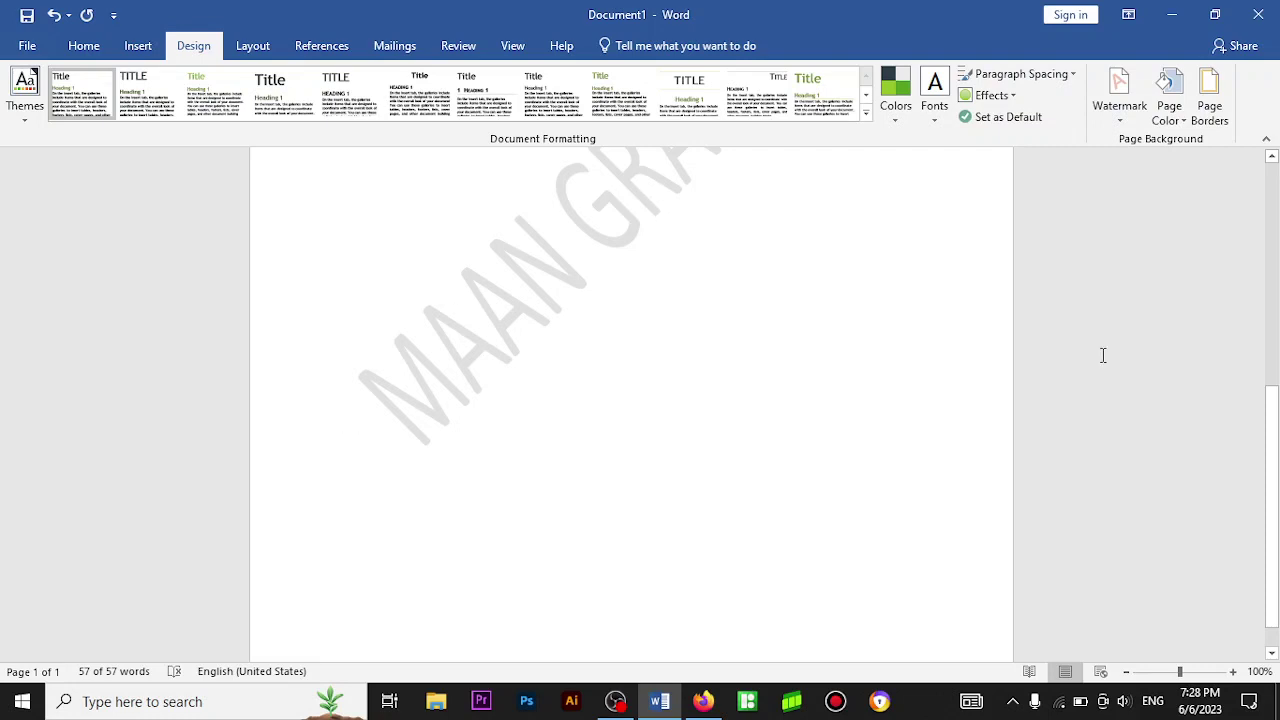
{"action": "left_click_drag", "start_coordinate": [1275, 415], "coordinate": [1277, 254]}
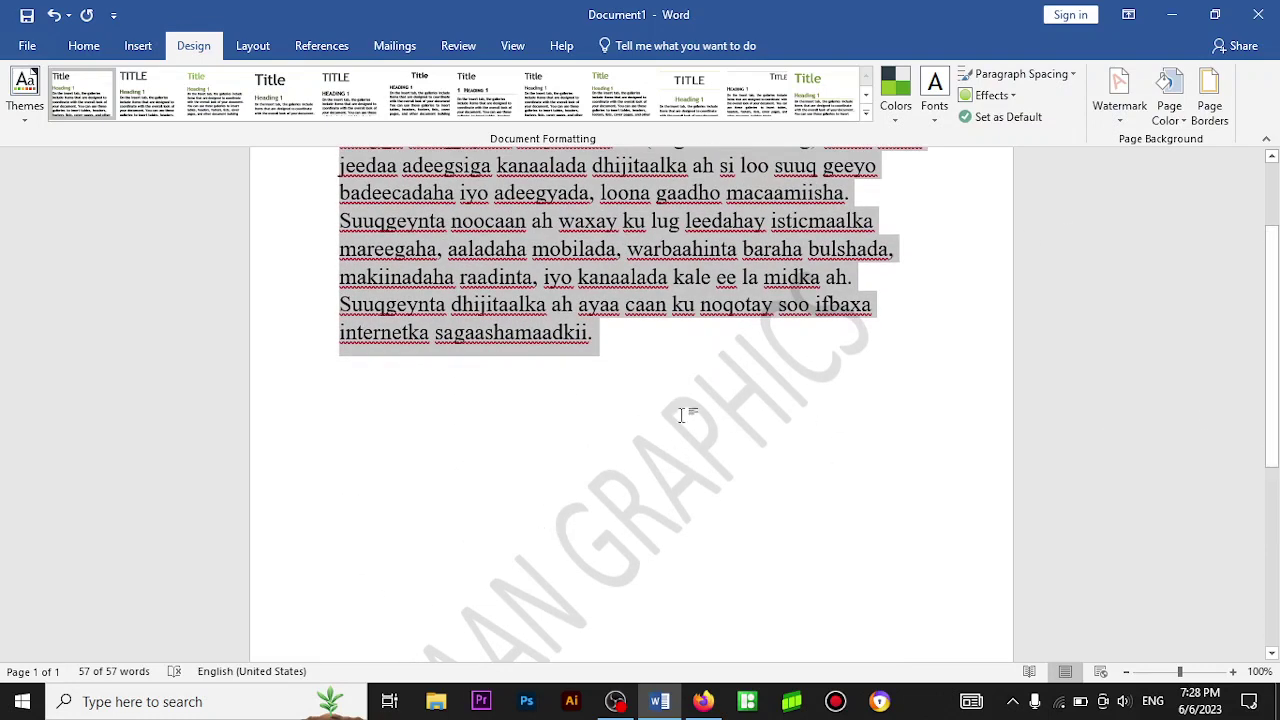
{"action": "left_click", "coordinate": [1119, 112]}
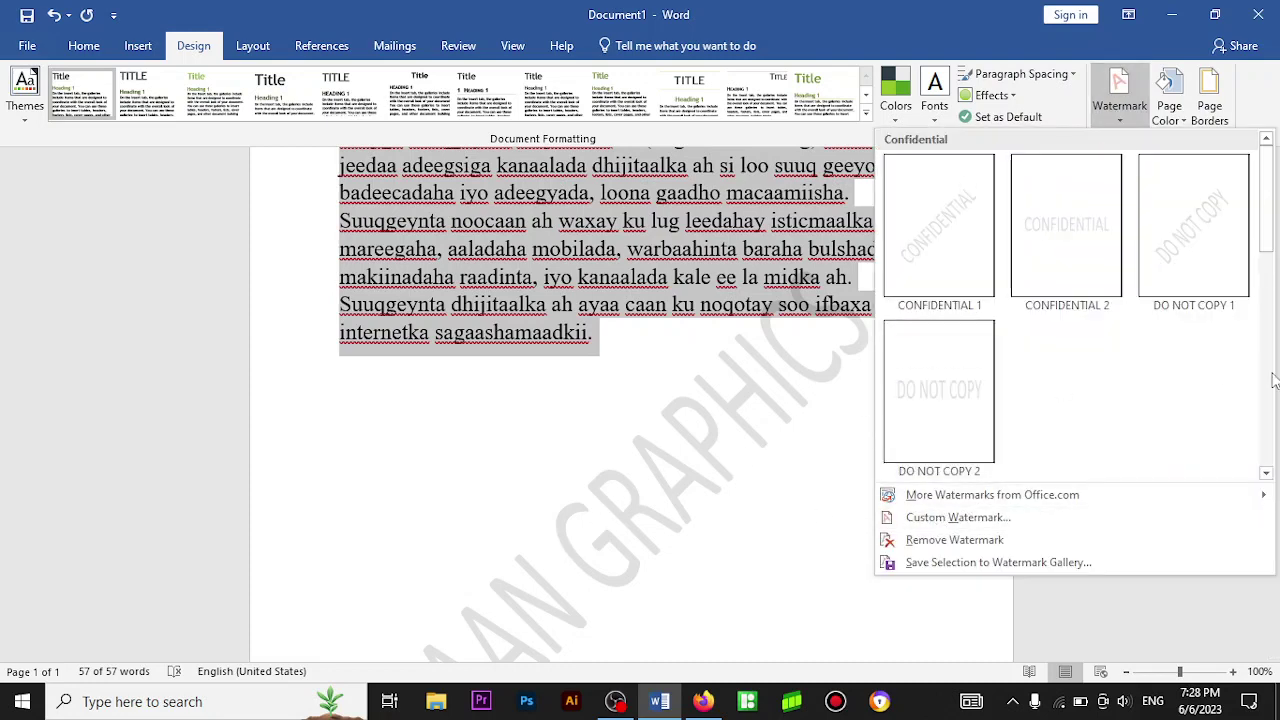
{"action": "left_click", "coordinate": [1168, 100]}
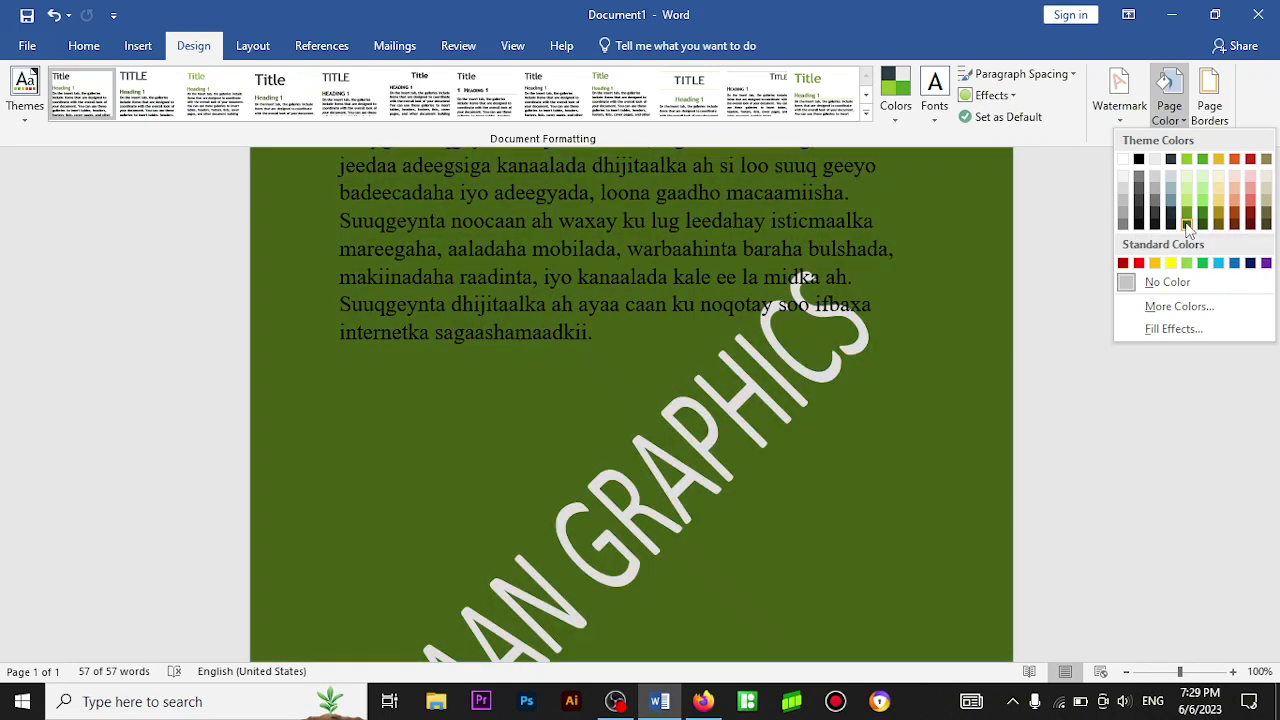
Set the page colour to dark green behind the white MAAN GRAPHICS watermark, then check the page
{"action": "left_click", "coordinate": [1187, 228]}
{"action": "mouse_move", "coordinate": [1276, 262]}
{"action": "left_mouse_down"}
{"action": "mouse_move", "coordinate": [1277, 200]}
{"action": "mouse_move", "coordinate": [1272, 222]}
{"action": "left_mouse_up"}
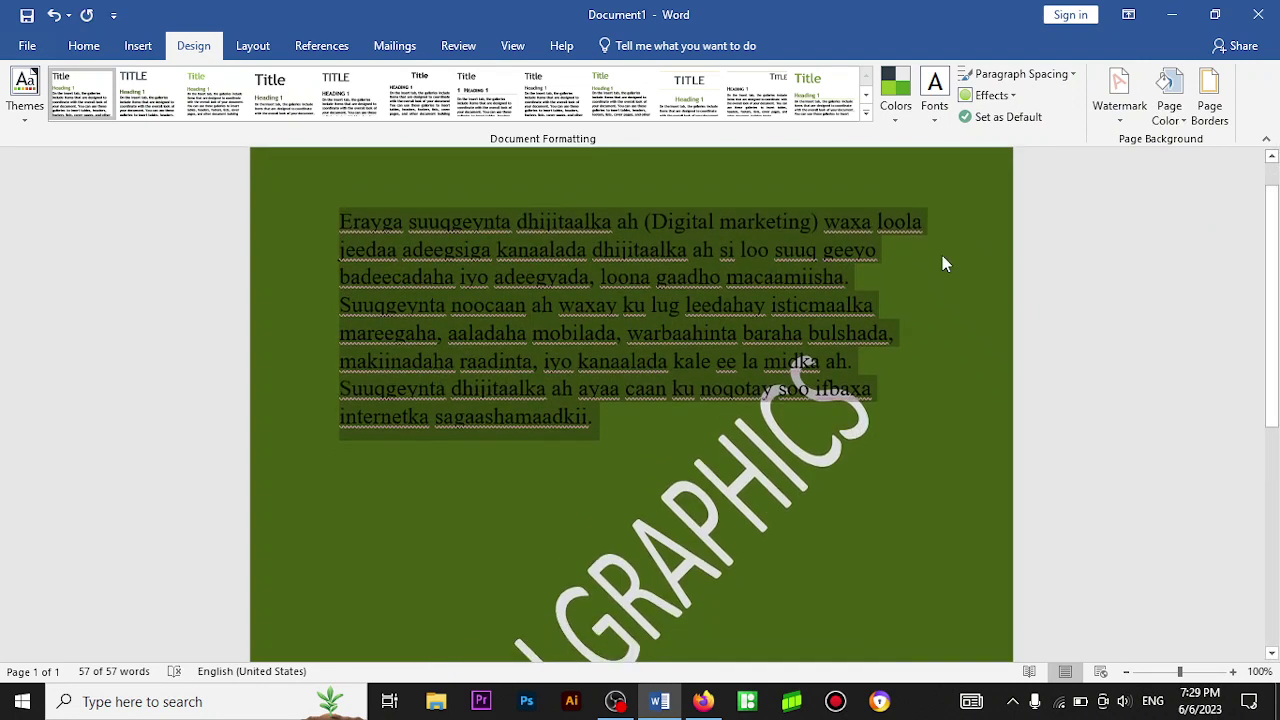
{"action": "left_click", "coordinate": [940, 258]}
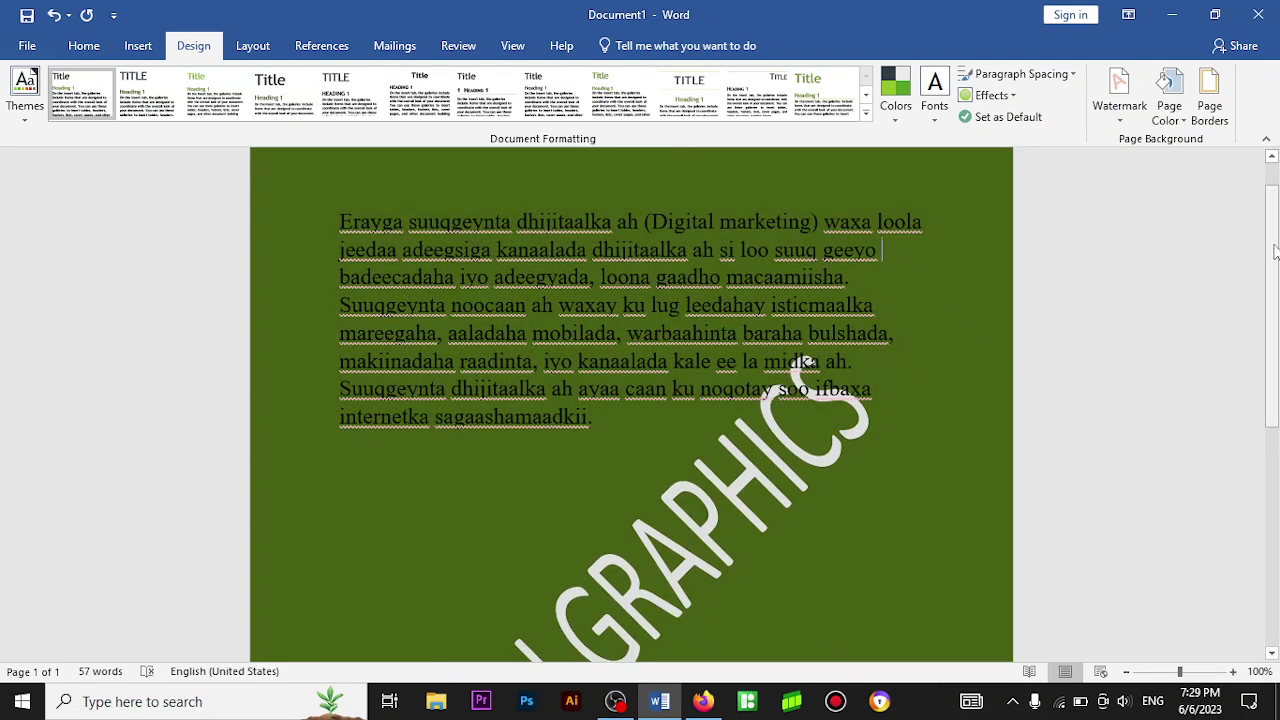
{"action": "scroll", "coordinate": [1278, 200], "scroll_direction": "down", "scroll_amount": 4}
{"action": "scroll", "coordinate": [1278, 200], "scroll_direction": "down", "scroll_amount": 3}
{"action": "scroll", "coordinate": [714, 470], "scroll_direction": "up", "scroll_amount": 8}
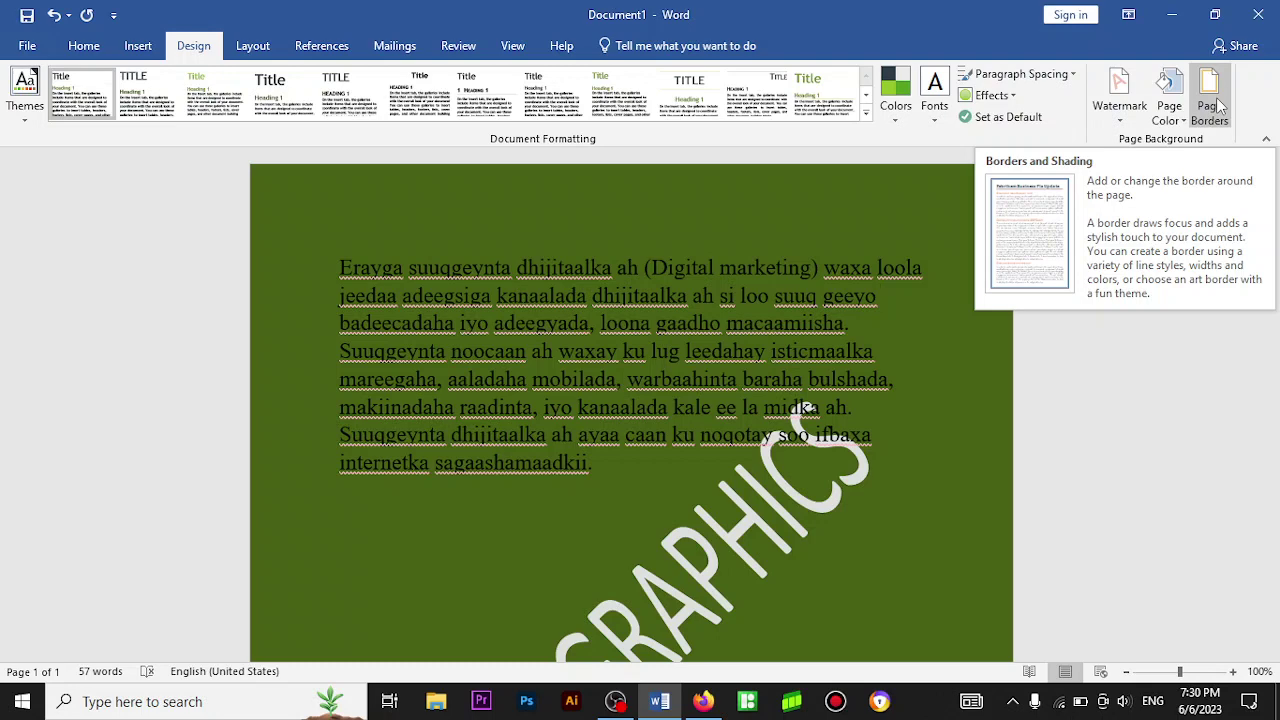
Frame the page with a 3-D page border using a thick double-line style
{"action": "left_click", "coordinate": [1210, 100]}
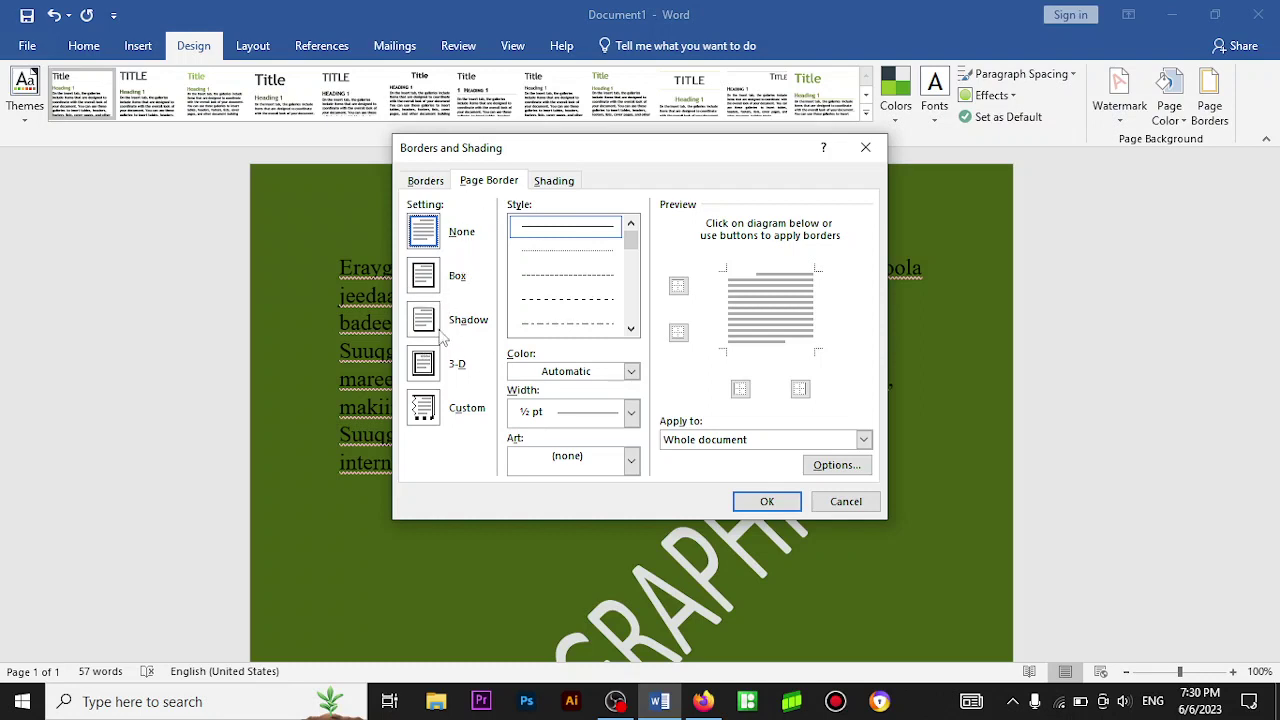
{"action": "left_click", "coordinate": [424, 284]}
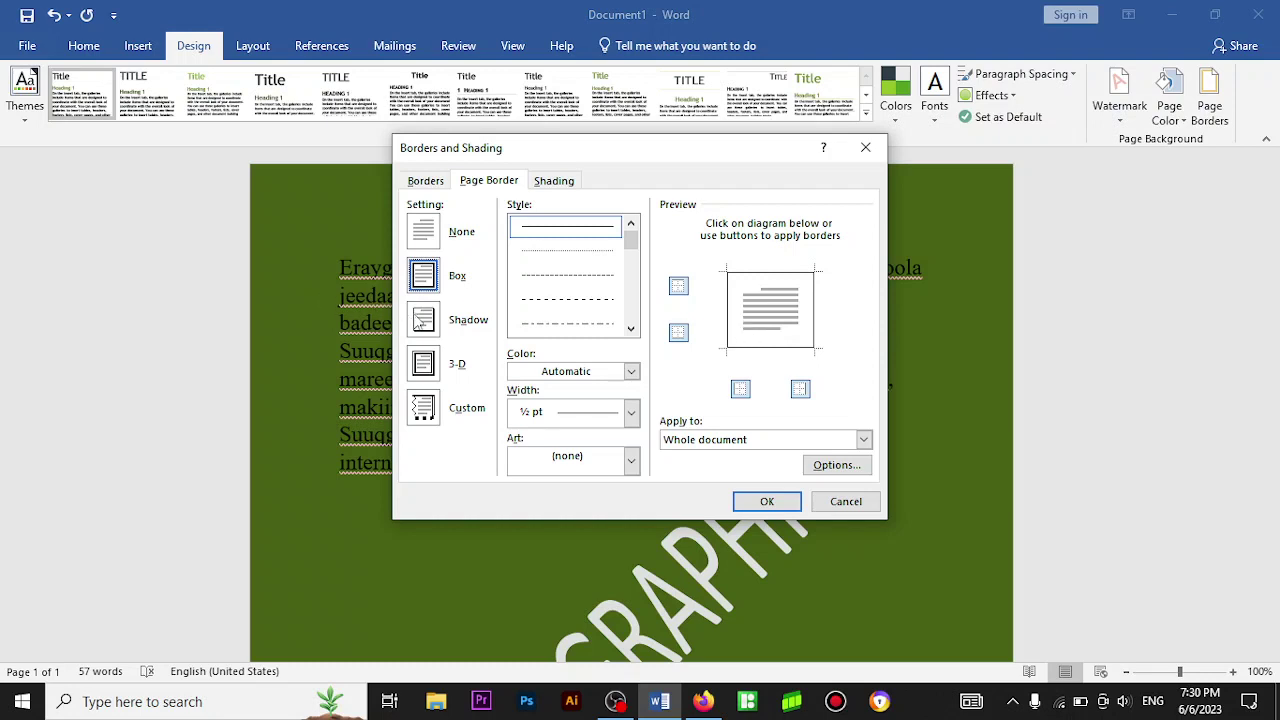
{"action": "left_click", "coordinate": [421, 322]}
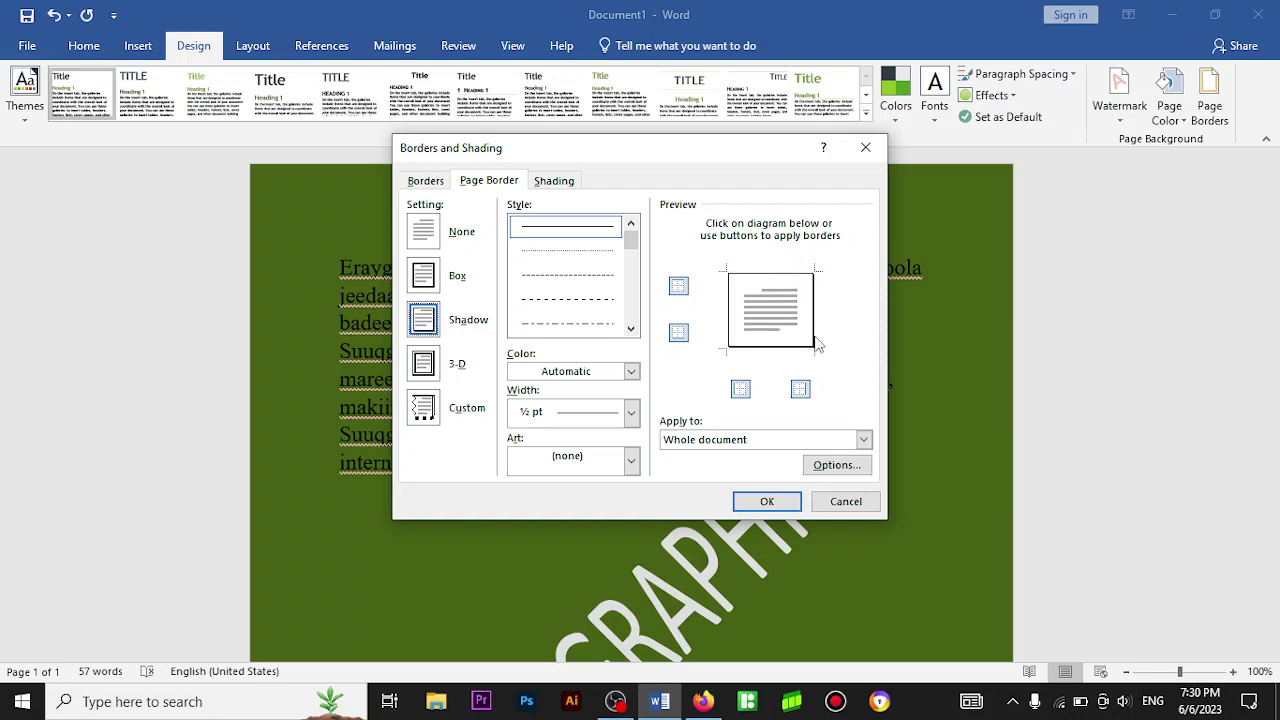
{"action": "left_click", "coordinate": [424, 365]}
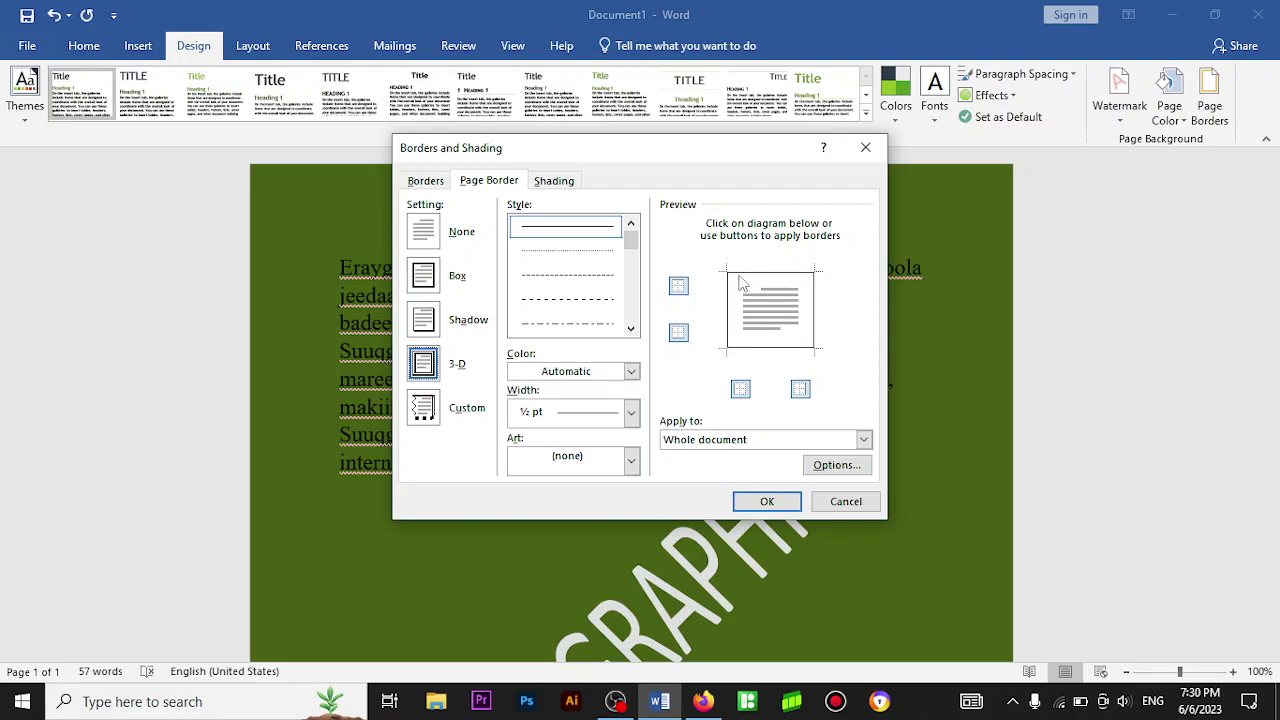
{"action": "left_click_drag", "start_coordinate": [630, 242], "coordinate": [630, 258]}
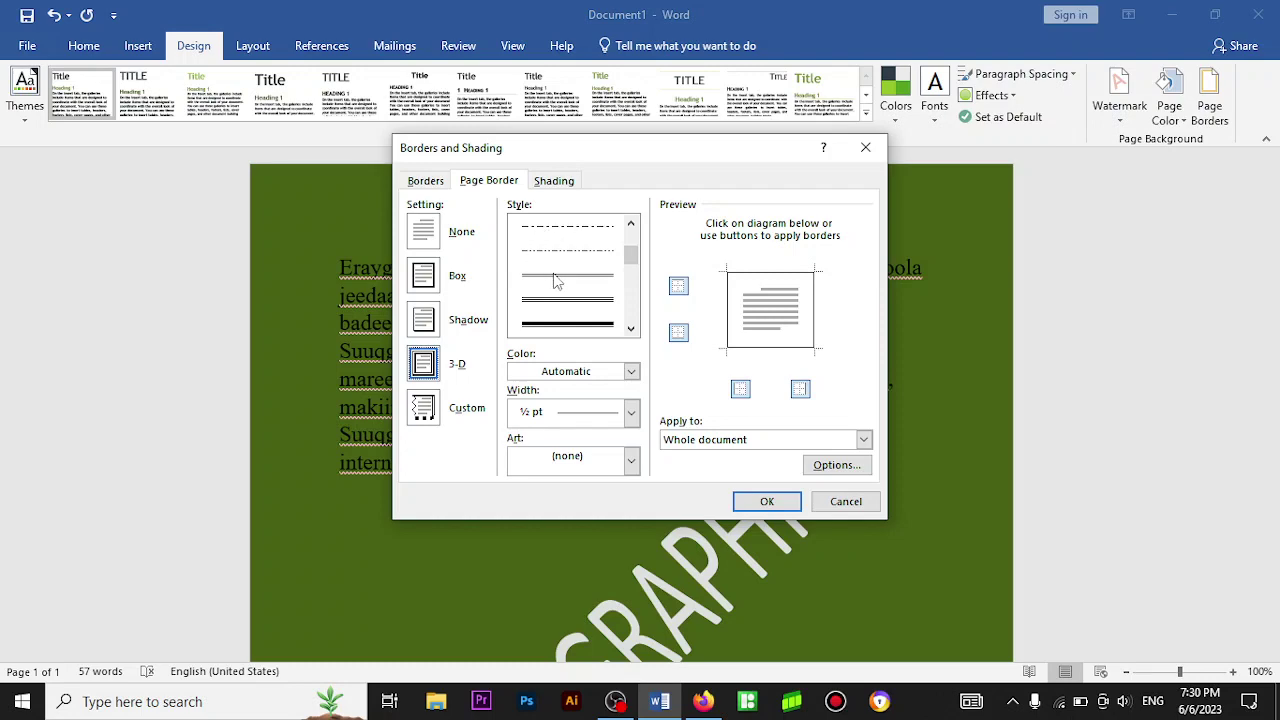
{"action": "left_click", "coordinate": [567, 324]}
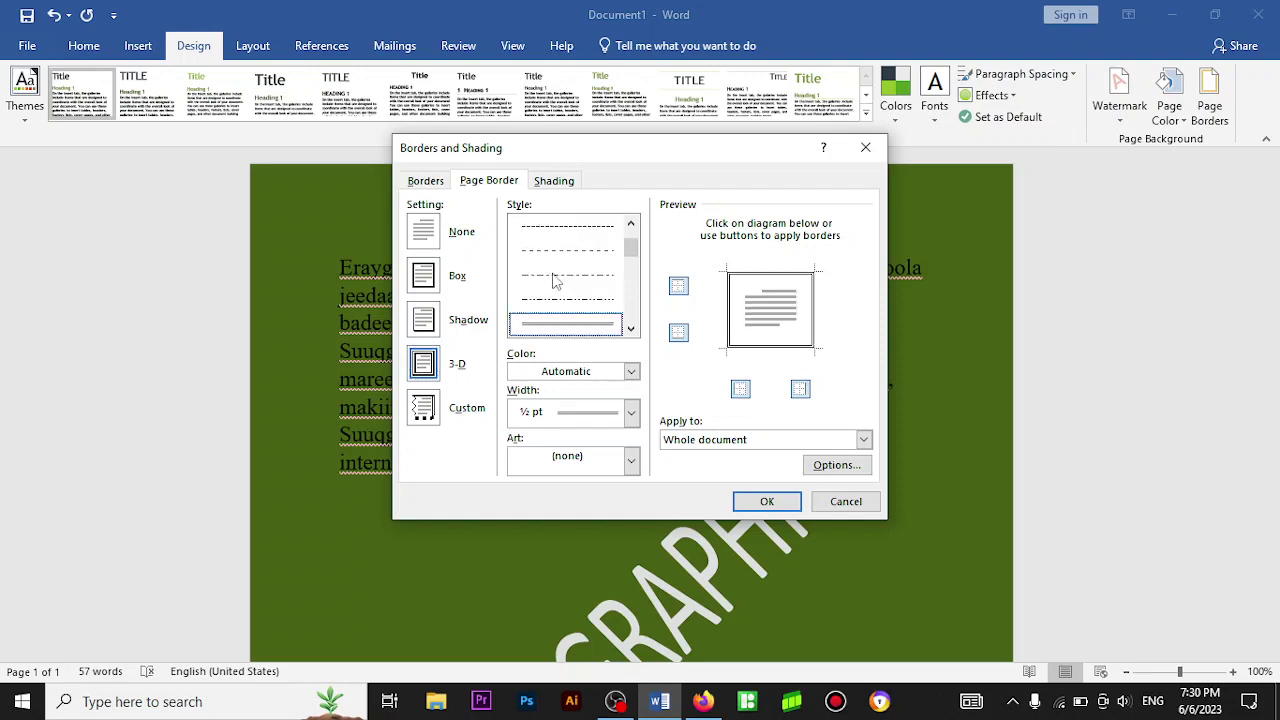
{"action": "left_click", "coordinate": [766, 505]}
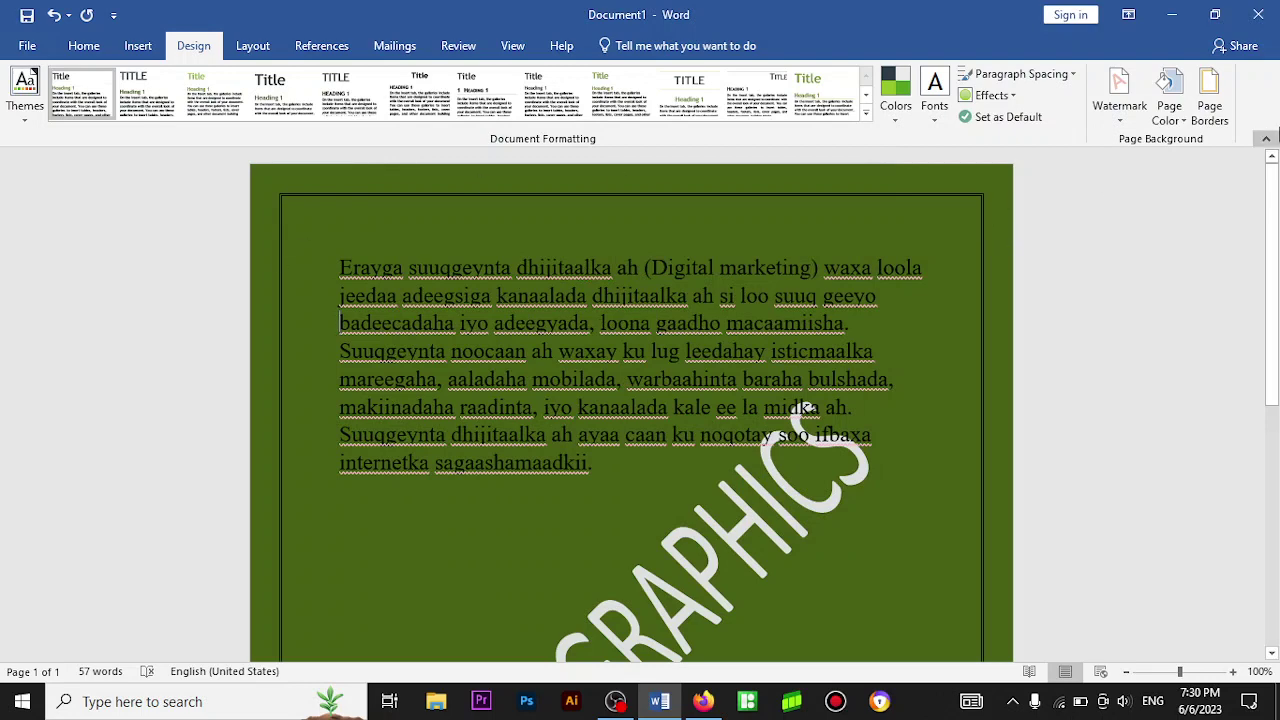
Change the page colour from green to white and bring back the Borders and Shading dialog
{"action": "left_click", "coordinate": [1172, 98]}
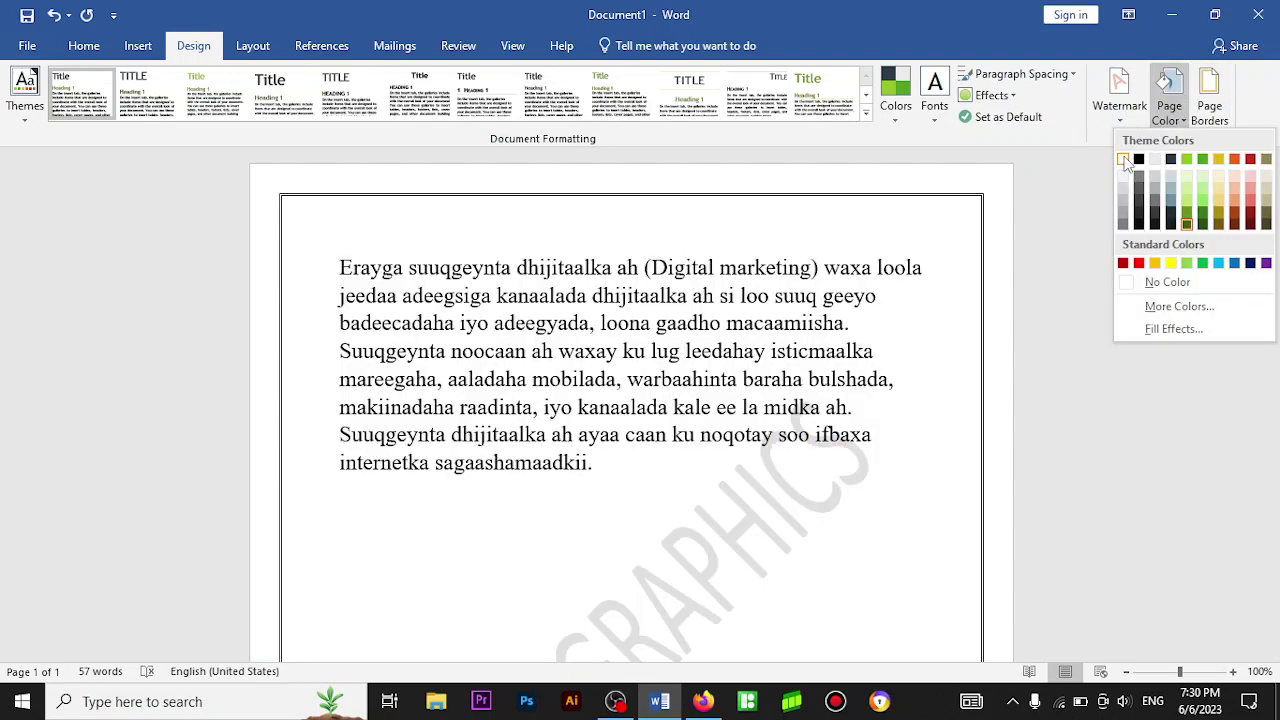
{"action": "left_click", "coordinate": [1124, 158]}
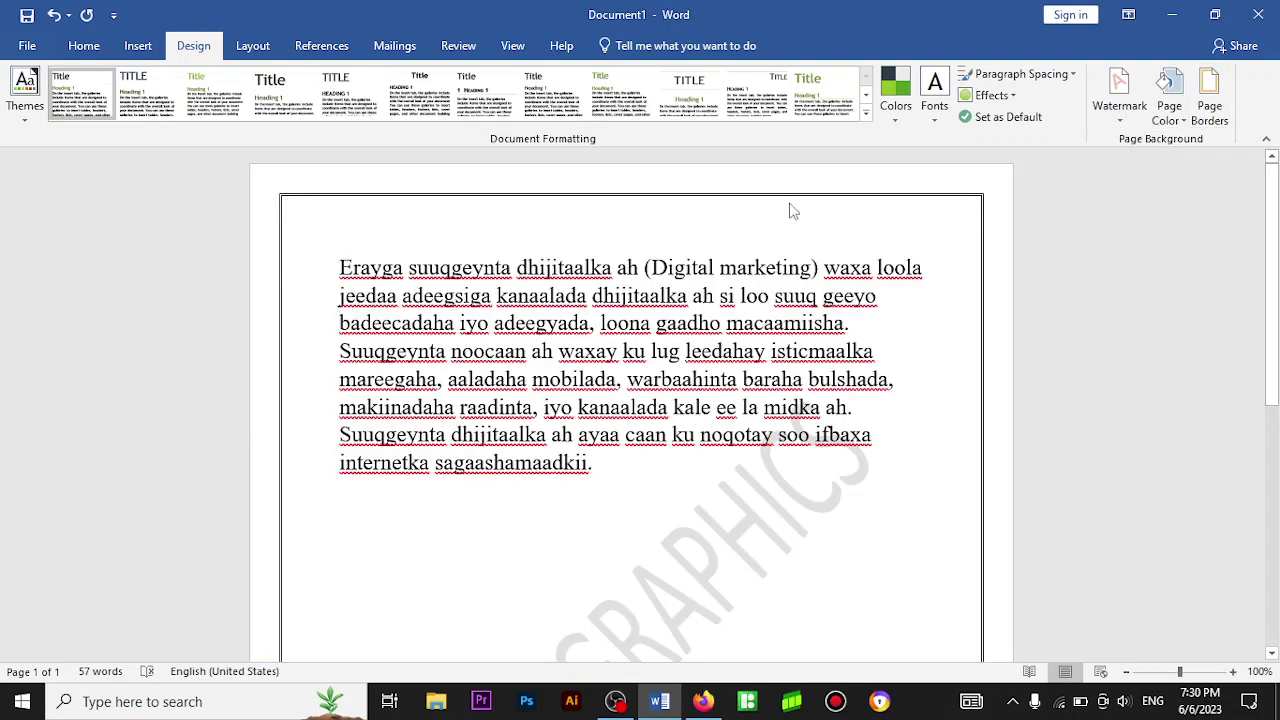
{"action": "mouse_move", "coordinate": [1276, 212]}
{"action": "left_mouse_down"}
{"action": "mouse_move", "coordinate": [1277, 505]}
{"action": "mouse_move", "coordinate": [1277, 245]}
{"action": "left_mouse_up"}
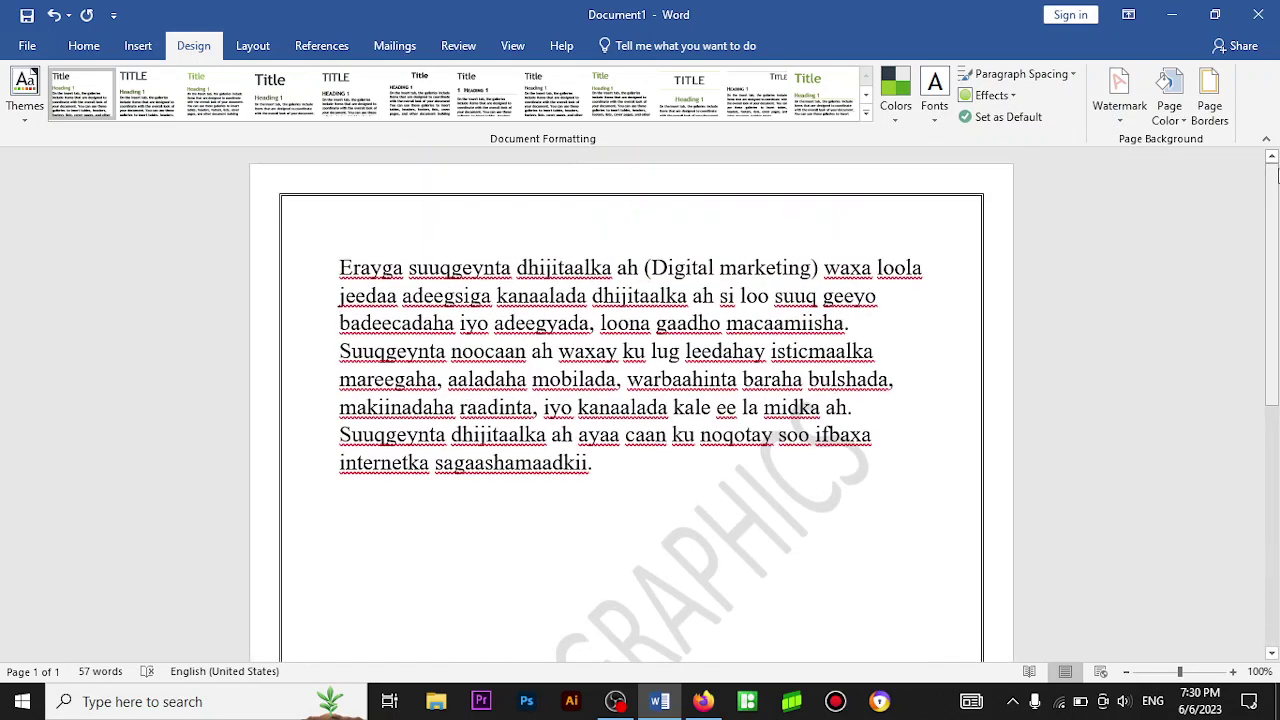
{"action": "left_click", "coordinate": [1212, 100]}
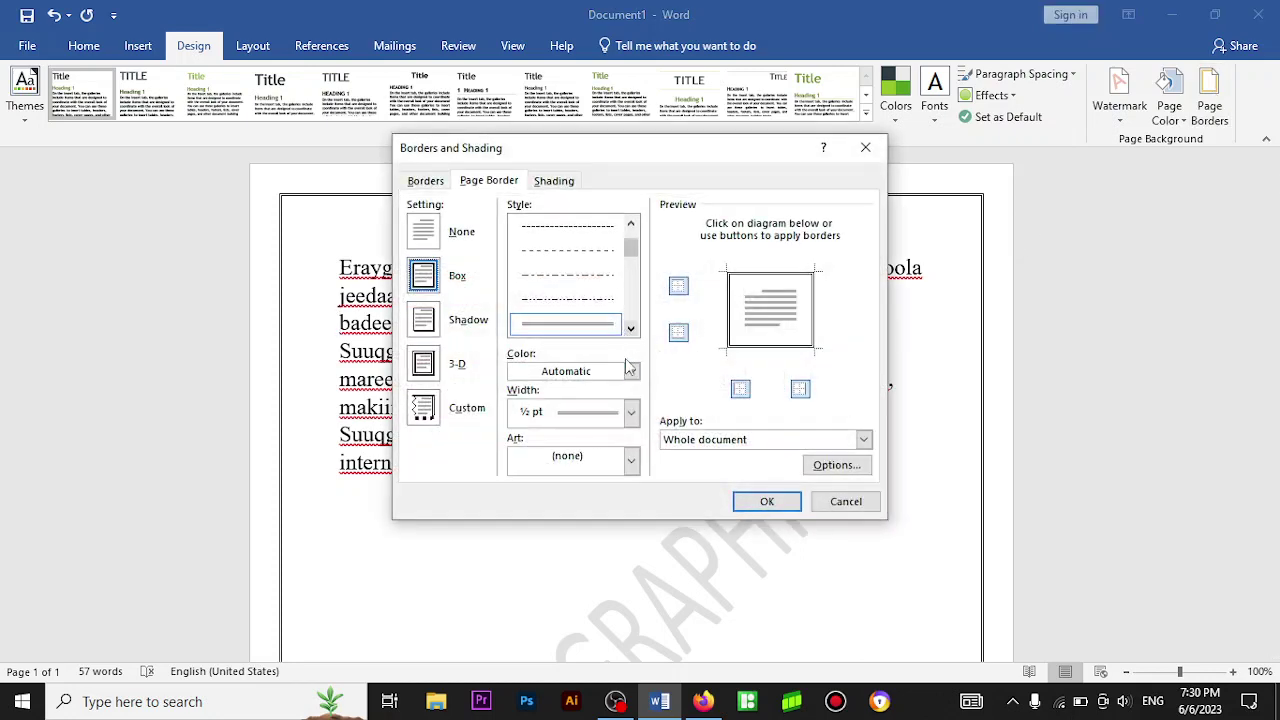
Replace the 3-D line border with the 31 pt palm-tree art page border
{"action": "left_click", "coordinate": [631, 416]}
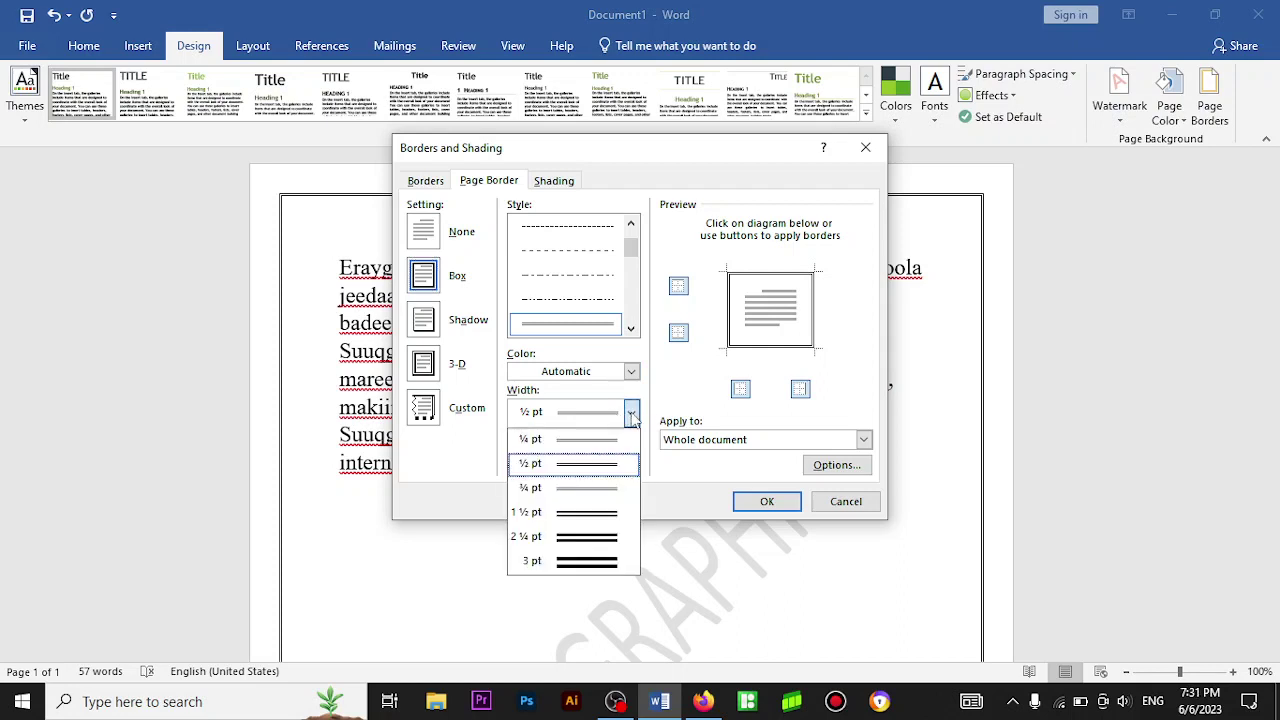
{"action": "left_click", "coordinate": [650, 405]}
{"action": "left_click", "coordinate": [631, 460]}
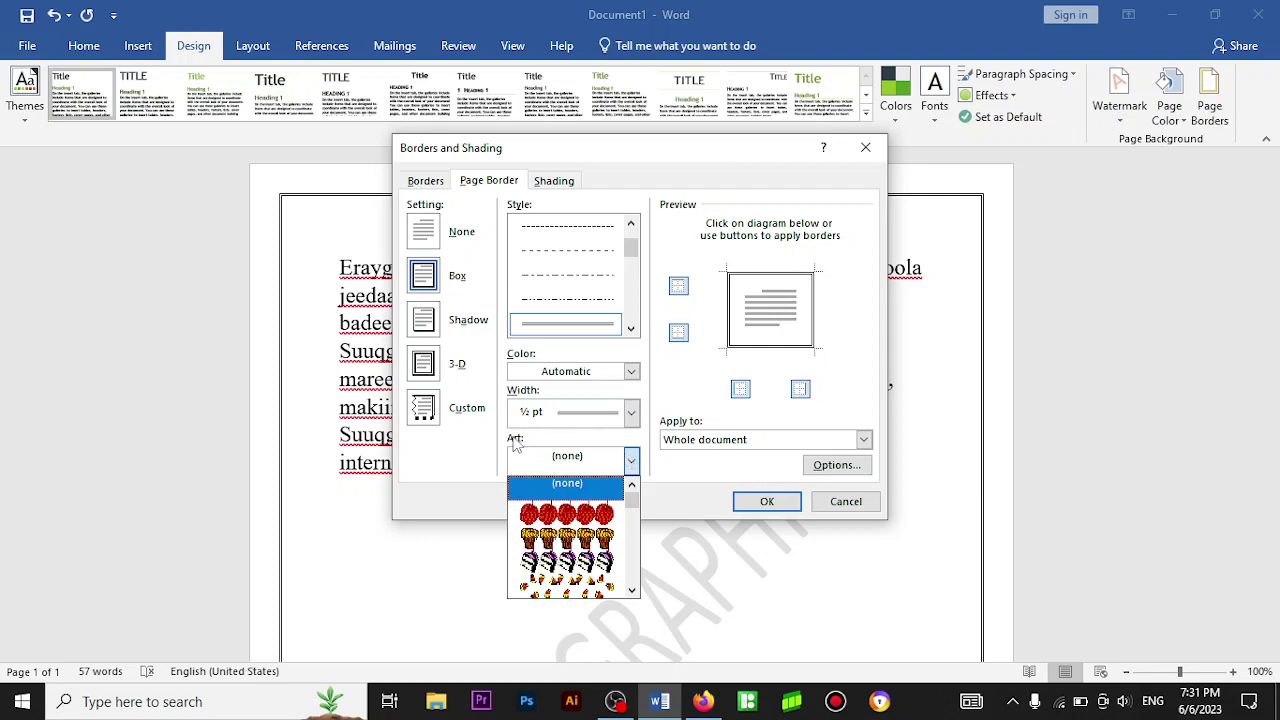
{"action": "left_click_drag", "start_coordinate": [633, 500], "coordinate": [579, 587]}
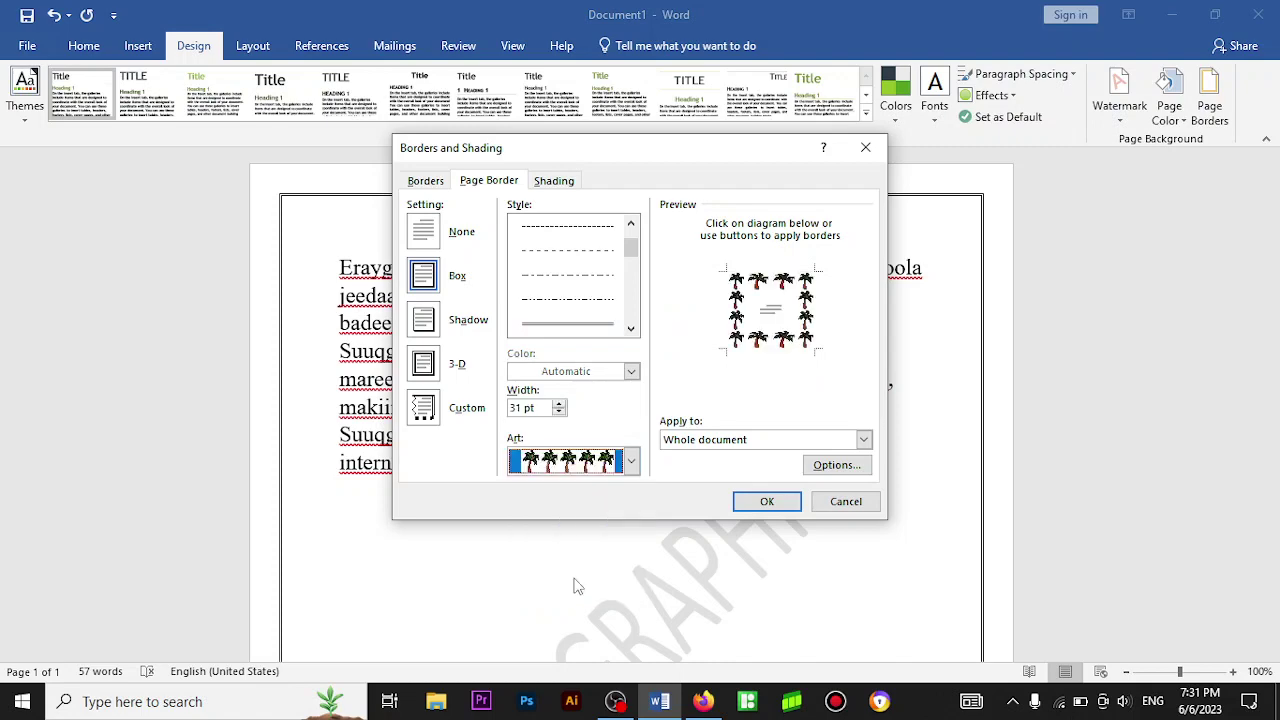
{"action": "left_click", "coordinate": [757, 500]}
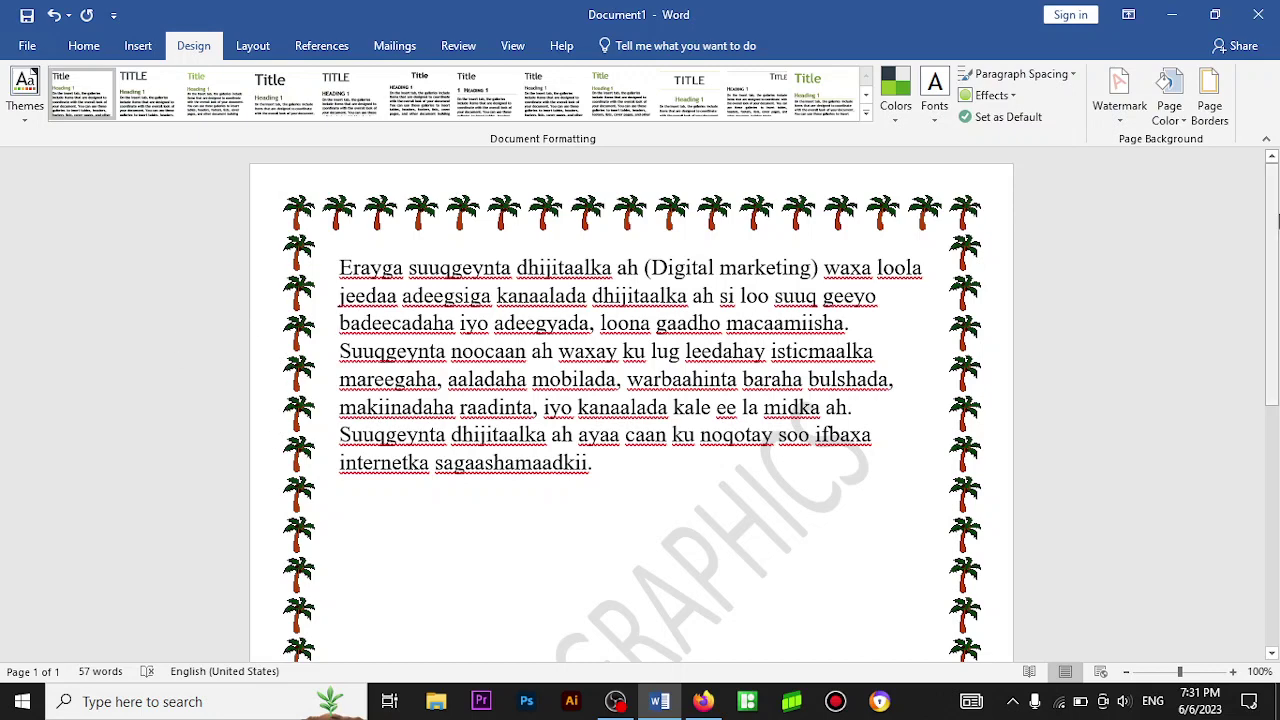
{"action": "scroll", "coordinate": [1245, 537], "scroll_direction": "down", "scroll_amount": 10}
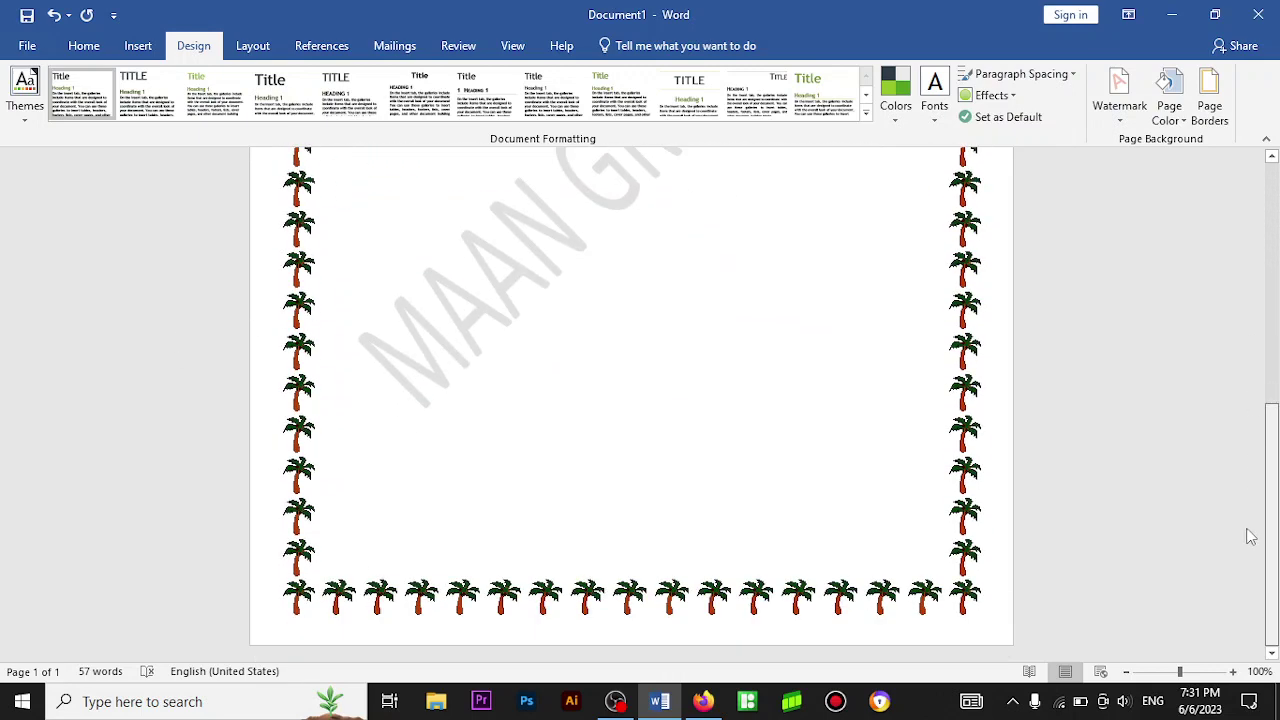
Reduce the palm-tree art border width from 31 pt to 24 pt
{"action": "left_click_drag", "start_coordinate": [1276, 470], "coordinate": [1276, 270]}
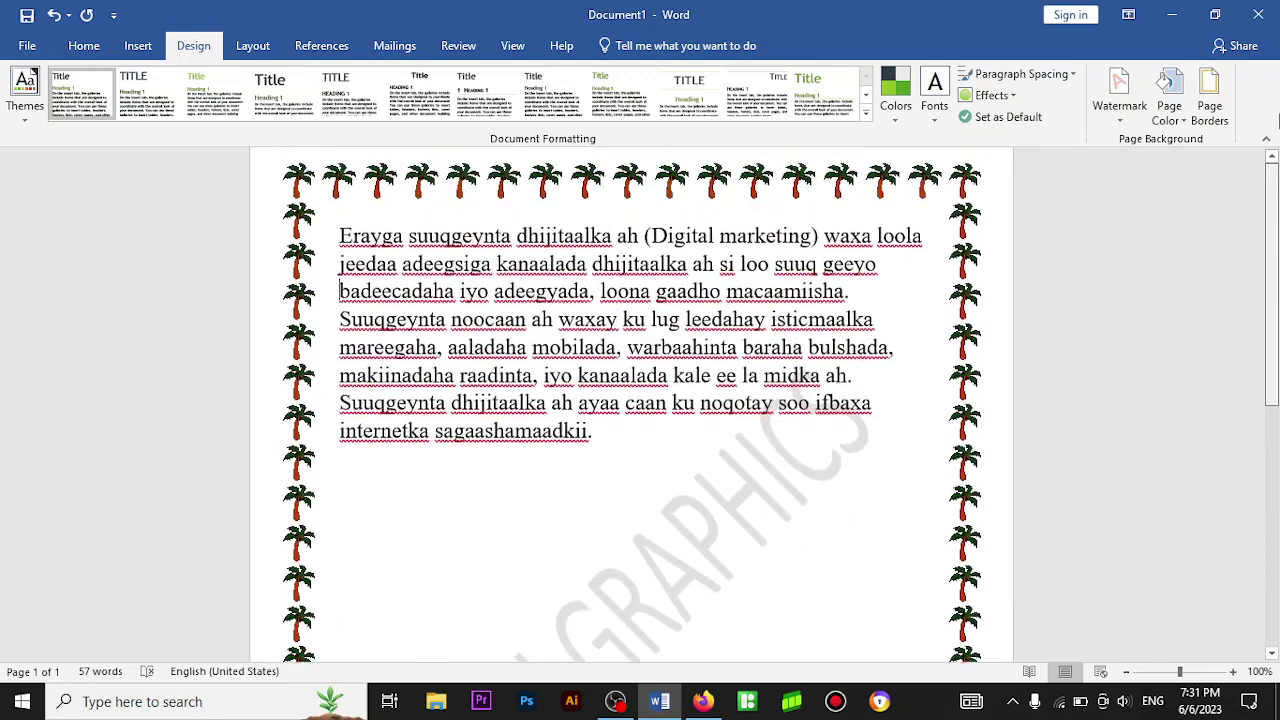
{"action": "left_click", "coordinate": [1212, 112]}
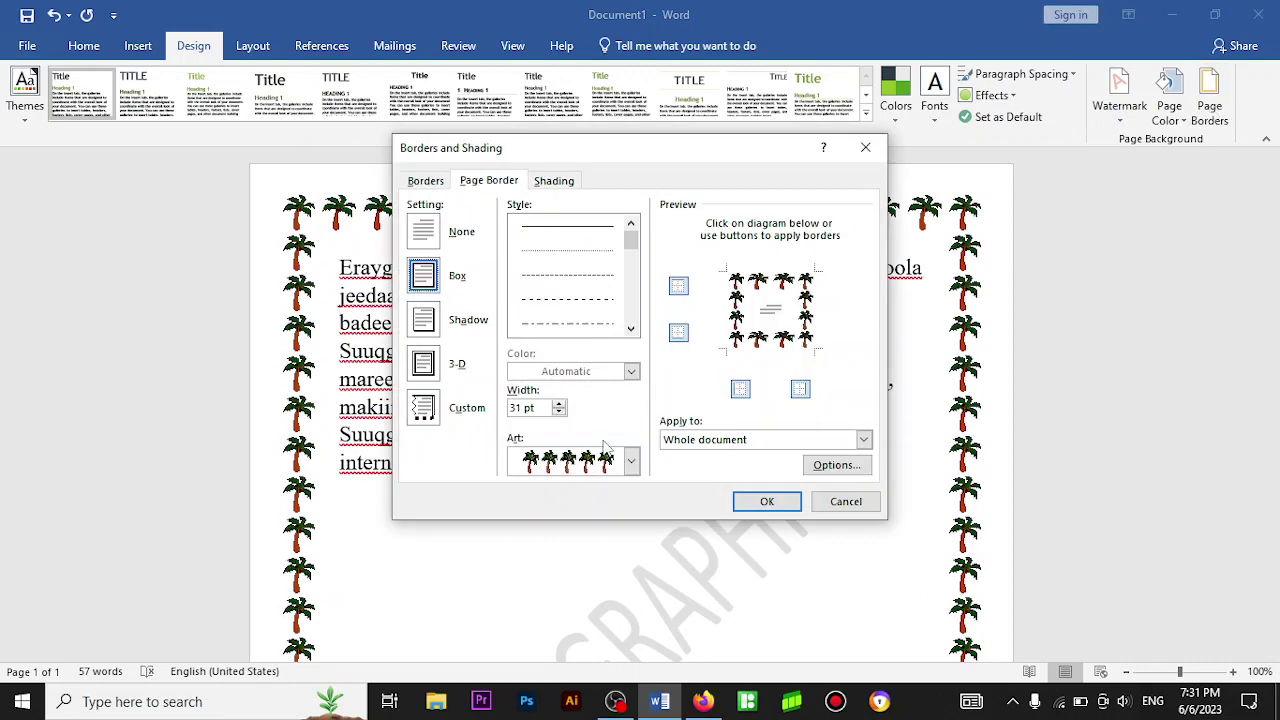
{"action": "left_click", "coordinate": [559, 413]}
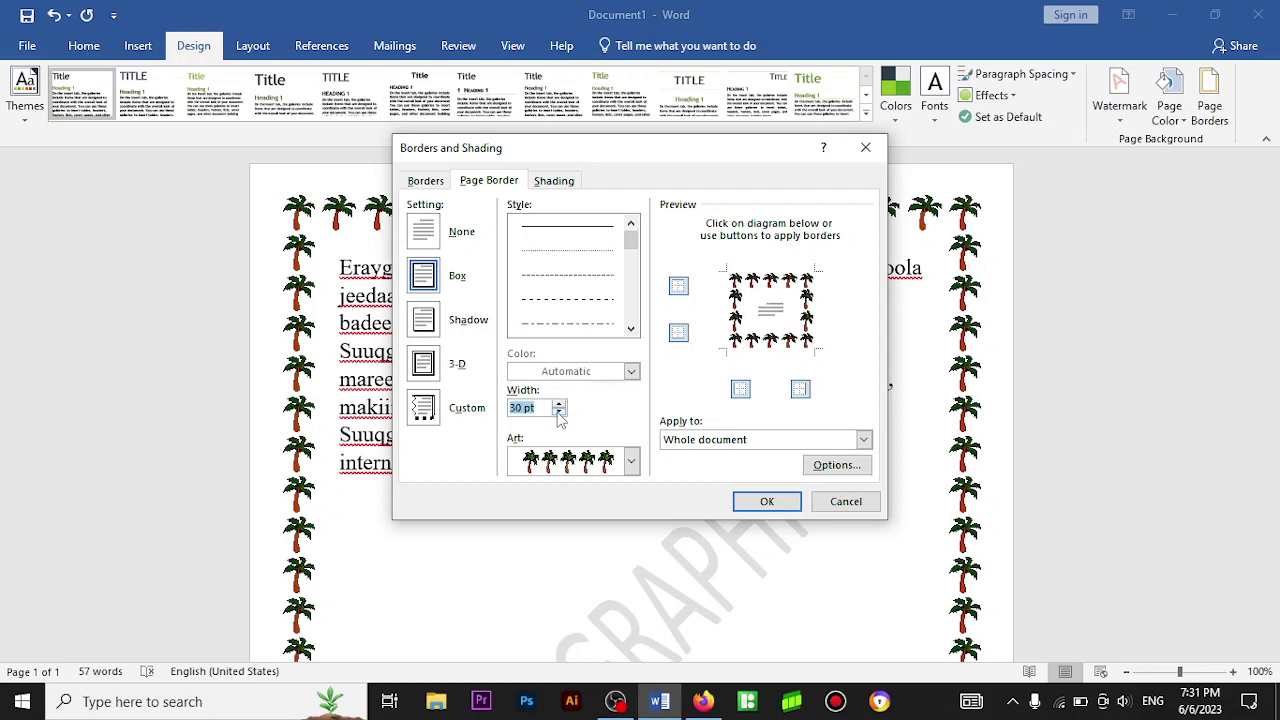
{"action": "left_click", "coordinate": [559, 413]}
{"action": "left_click", "coordinate": [559, 413]}
{"action": "left_click", "coordinate": [559, 413]}
{"action": "left_click", "coordinate": [559, 413]}
{"action": "left_click", "coordinate": [559, 413]}
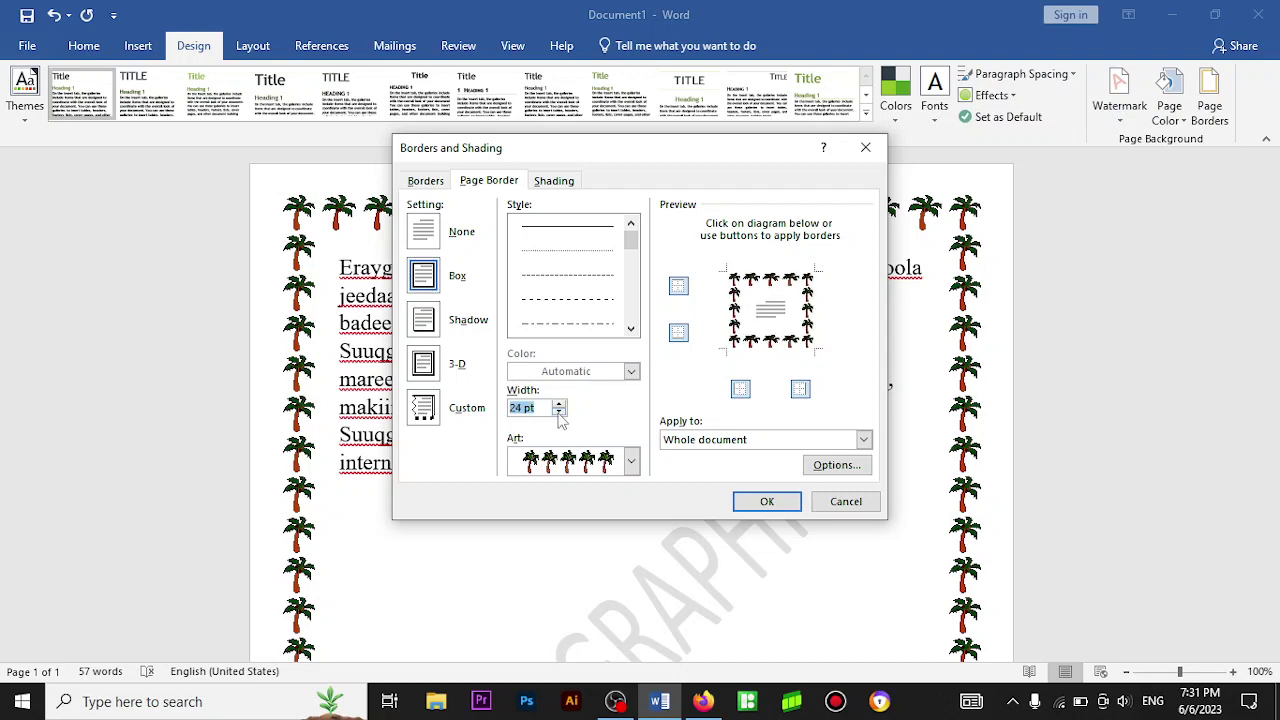
{"action": "left_click", "coordinate": [559, 413]}
{"action": "left_click", "coordinate": [559, 413]}
{"action": "left_click", "coordinate": [760, 502]}
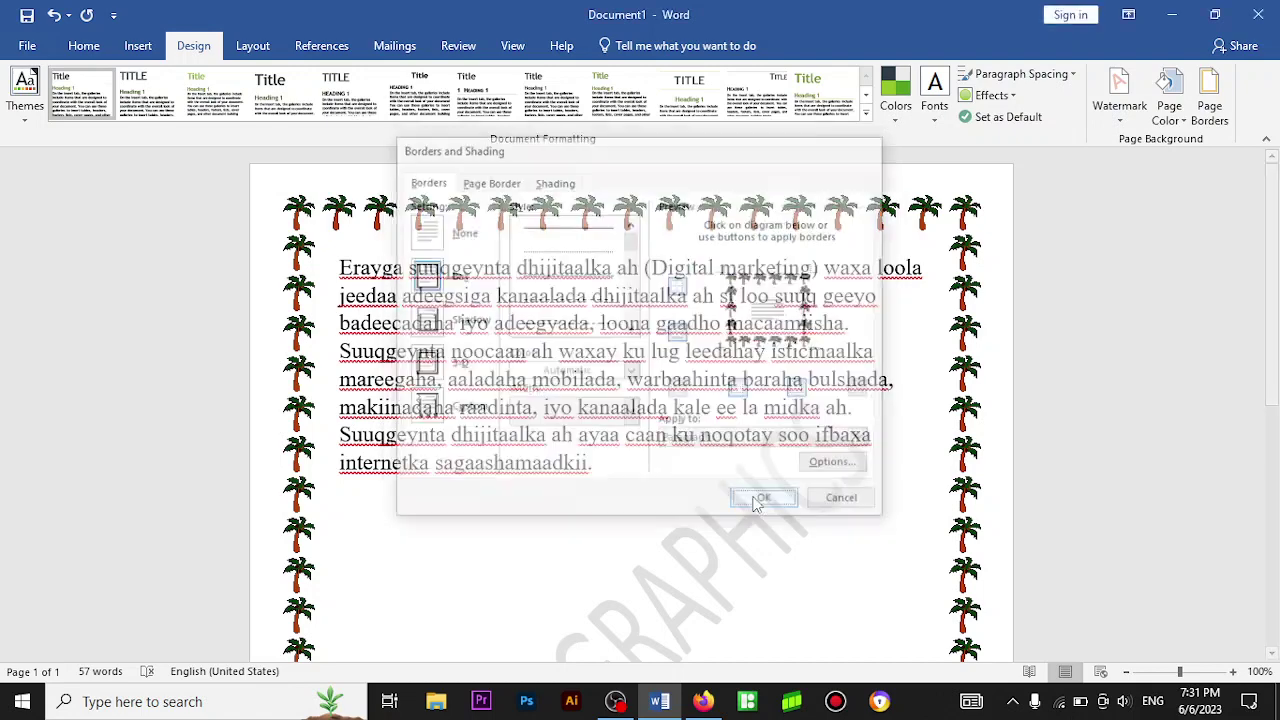